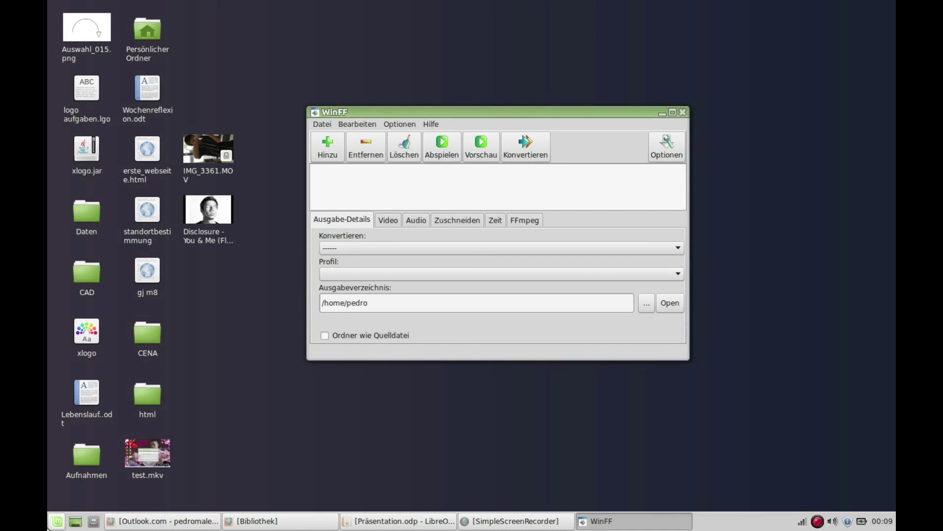
# Step: Launch Terminal from the Mint menu and place it below the slide's install commands
pyautogui.click(57, 521)
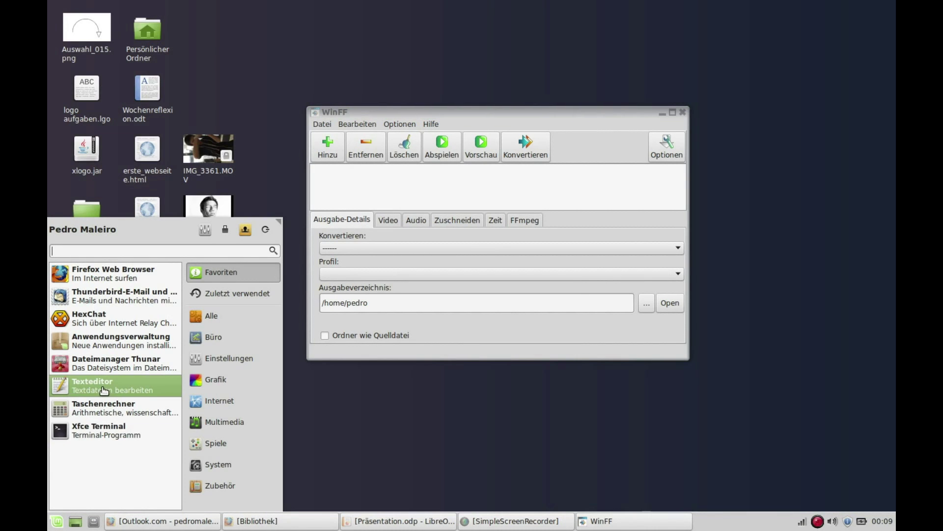
pyautogui.write('term')
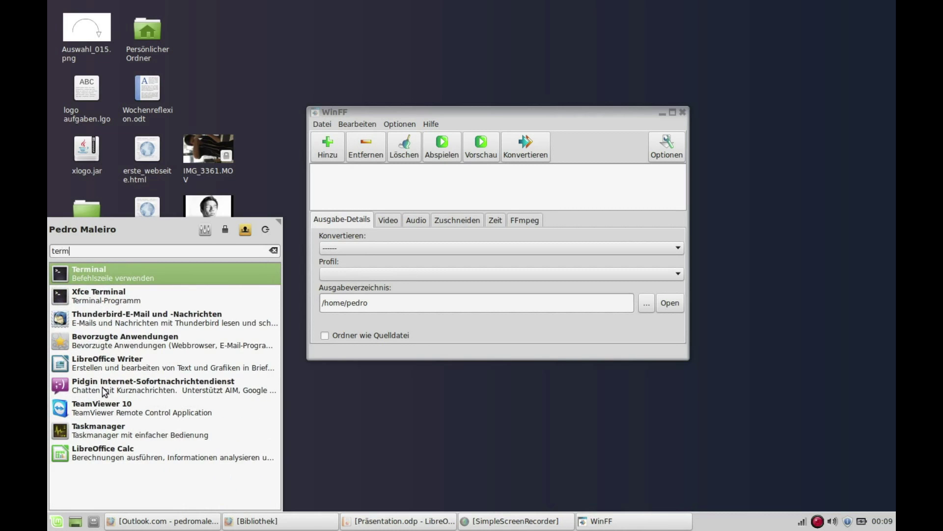
pyautogui.press('Return')
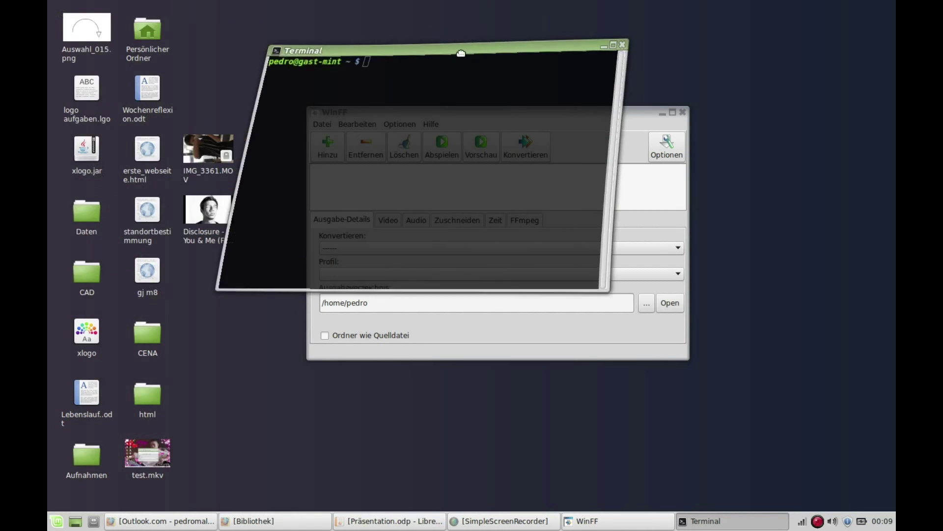
pyautogui.click(393, 521)
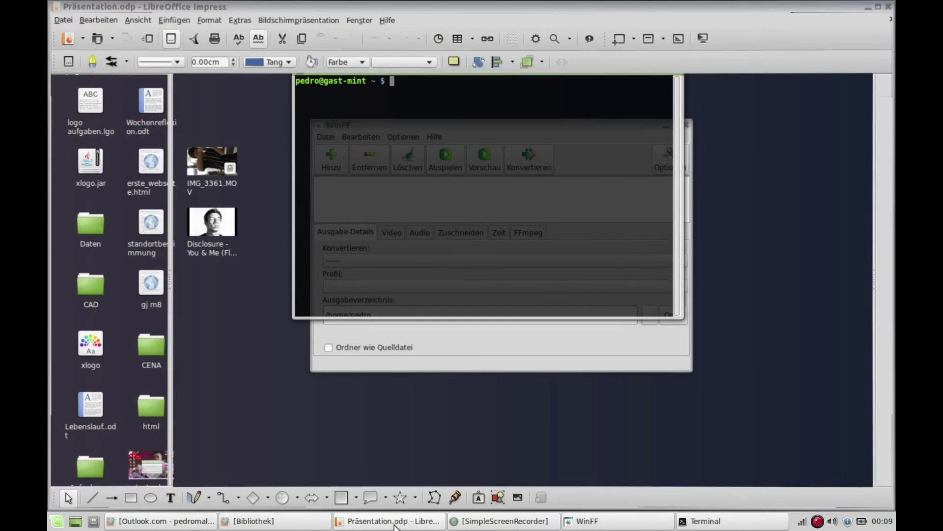
pyautogui.click(713, 520)
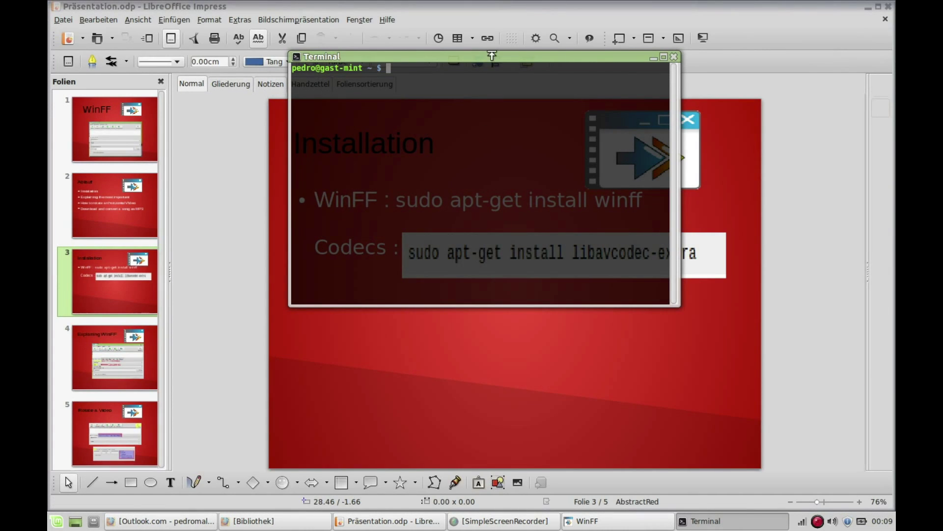
pyautogui.moveTo(478, 55)
pyautogui.mouseDown()
pyautogui.moveTo(566, 306)
pyautogui.moveTo(480, 284)
pyautogui.mouseUp()
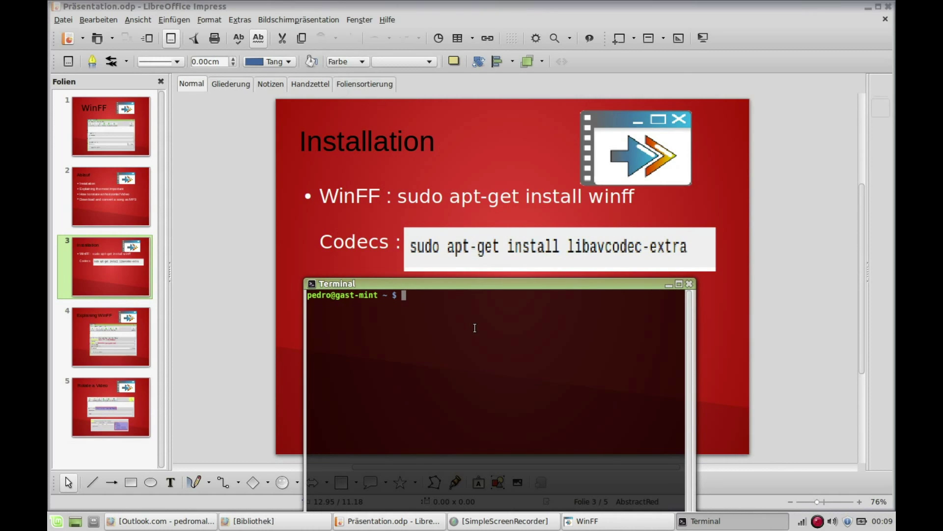
# Step: Run 'sudo apt-get install winff' and enter the administrator password
pyautogui.write('sudo ')
pyautogui.write('apt')
pyautogui.write('-get insta')
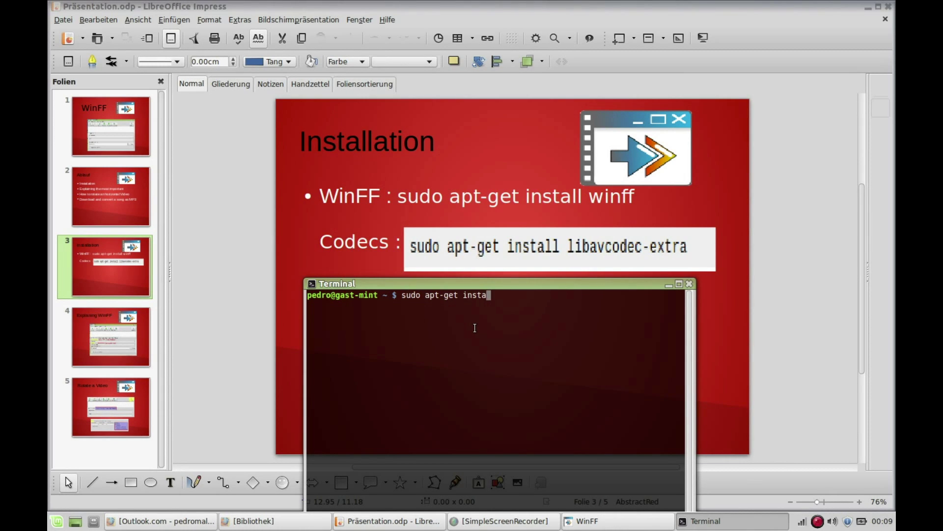
pyautogui.write('ll ')
pyautogui.write('winff')
pyautogui.press('Return')
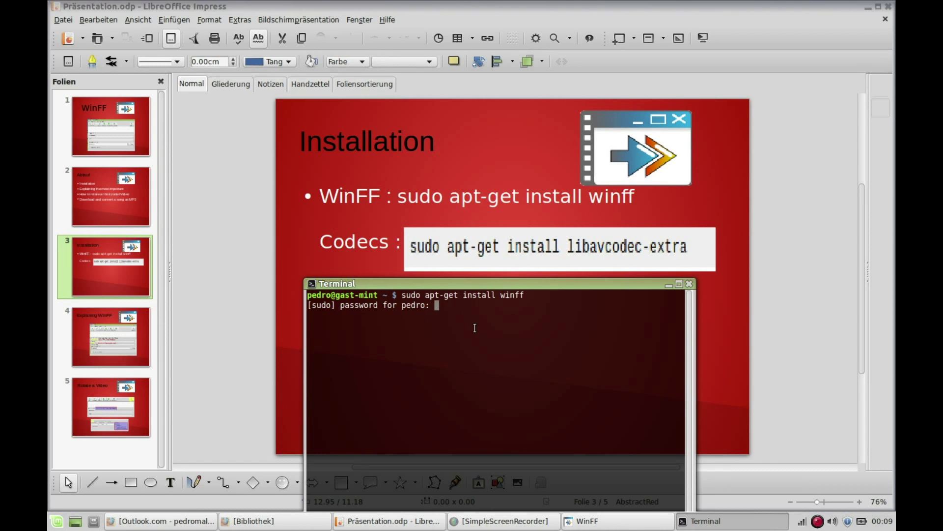
pyautogui.press('Return')
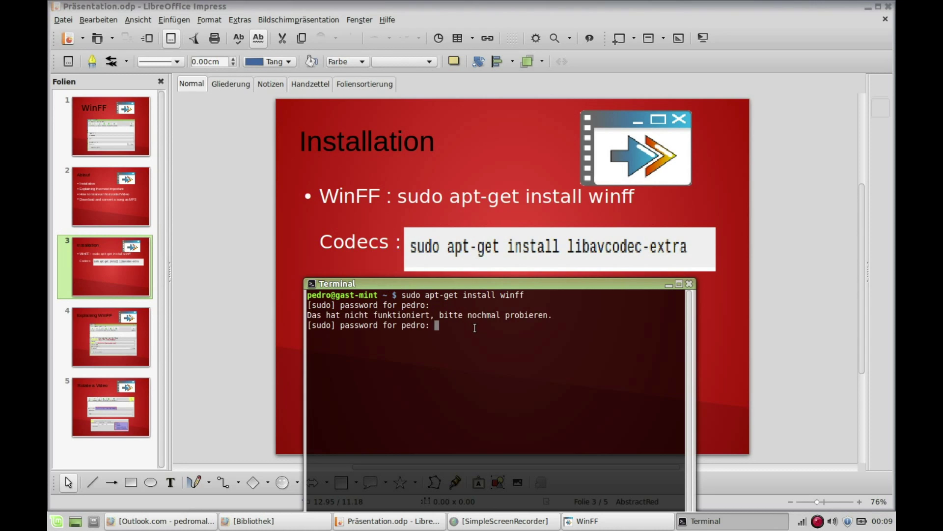
pyautogui.press('Return')
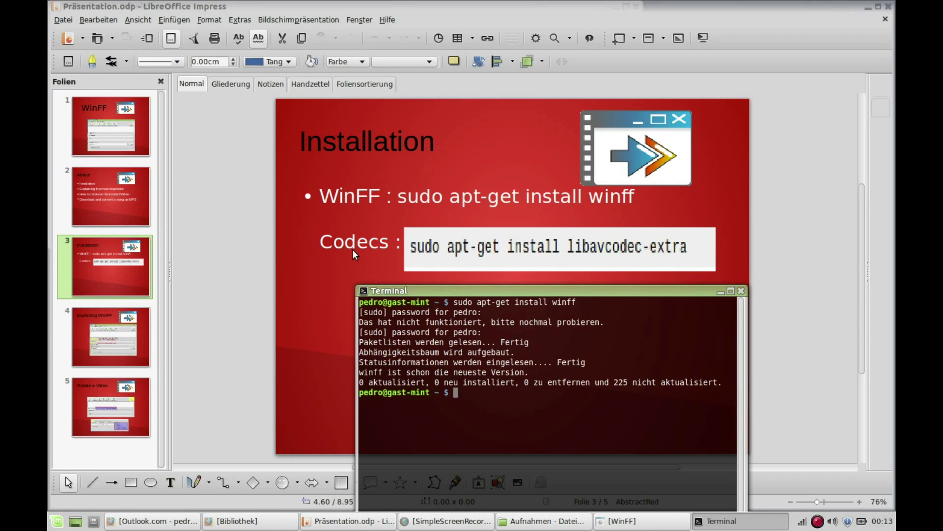
# Step: Run the sudo apt-get libavcodec-extra install command and nudge the Terminal up-left
pyautogui.write('s')
pyautogui.write('udo ap')
pyautogui.write('t-get i')
pyautogui.write('nstall ')
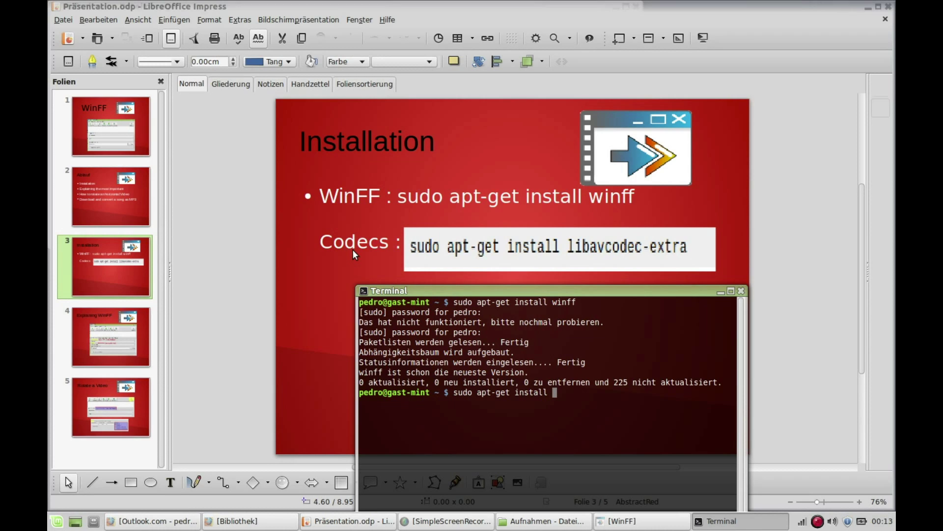
pyautogui.write('lib')
pyautogui.write('avc')
pyautogui.write('odec')
pyautogui.write('-extre')
pyautogui.press('Return')
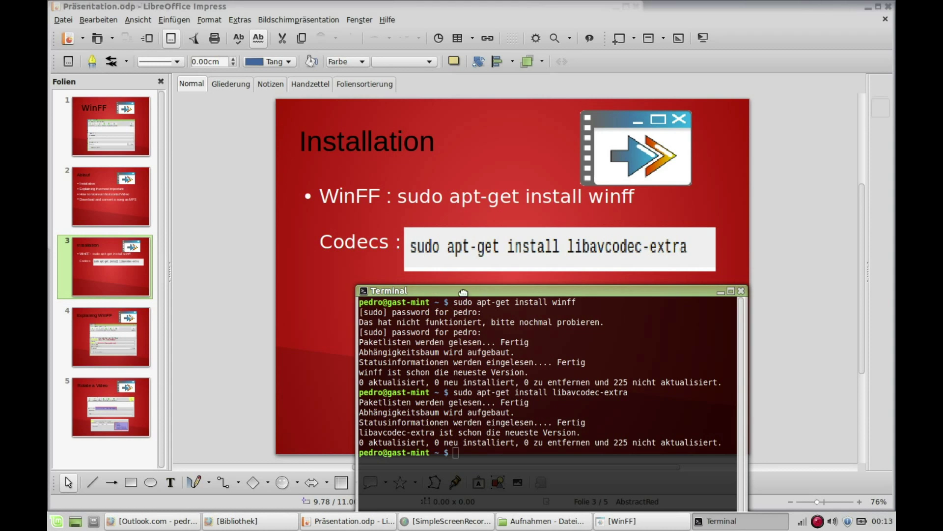
pyautogui.moveTo(464, 291); pyautogui.dragTo(423, 261)
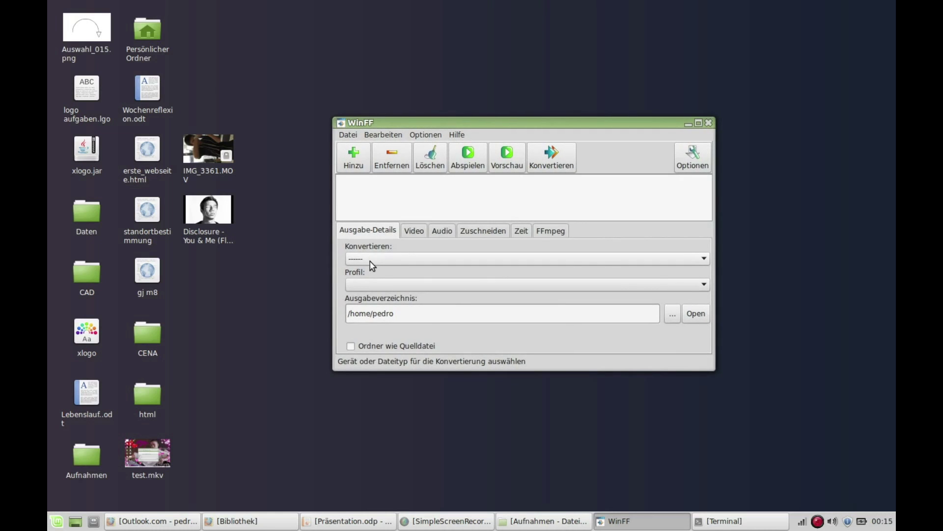
# Step: Try Audio as the conversion target and browse its profiles without choosing one
pyautogui.click(374, 260)
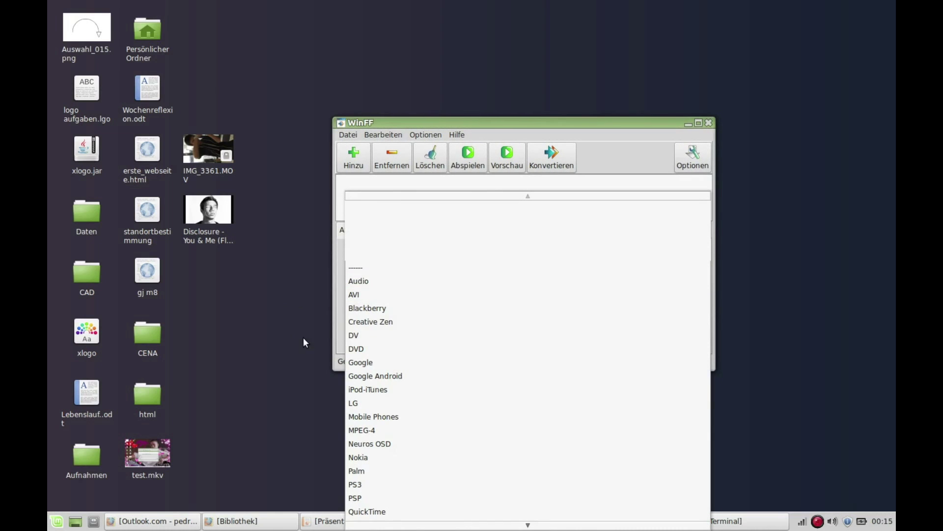
pyautogui.click(402, 281)
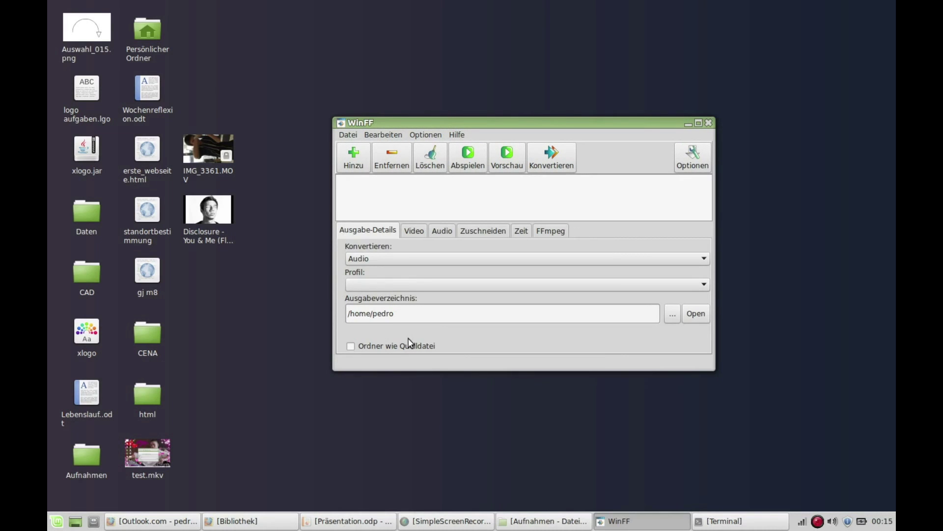
pyautogui.click(397, 285)
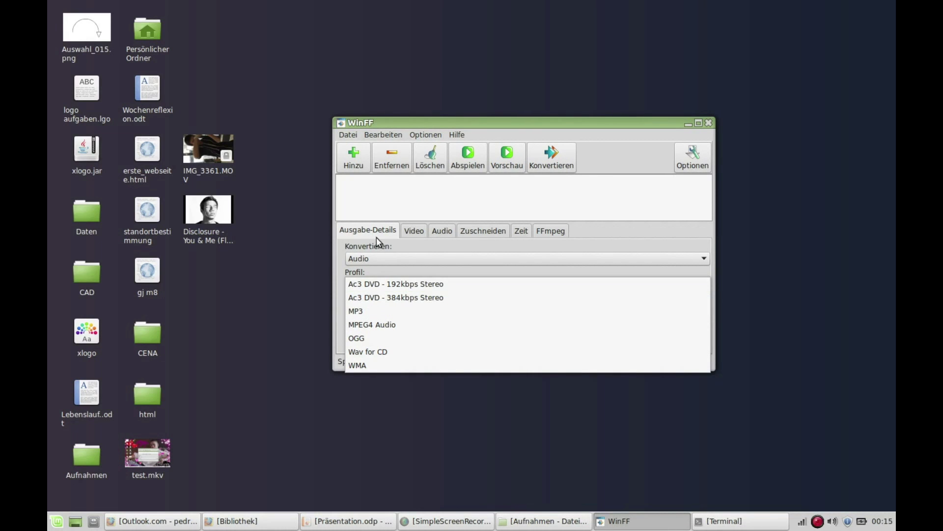
pyautogui.click(381, 268)
# Step: Switch the conversion target to MPEG-4 and browse its profiles without selecting one
pyautogui.click(386, 264)
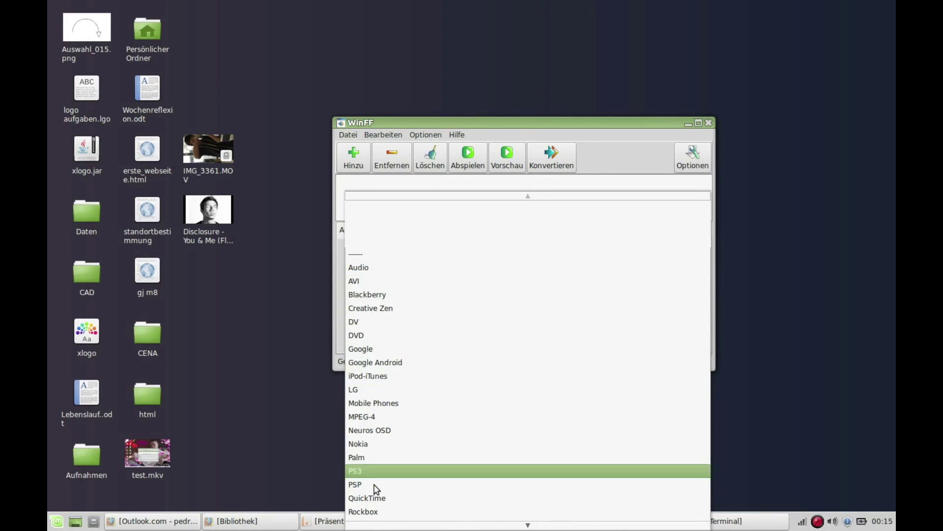
pyautogui.click(388, 417)
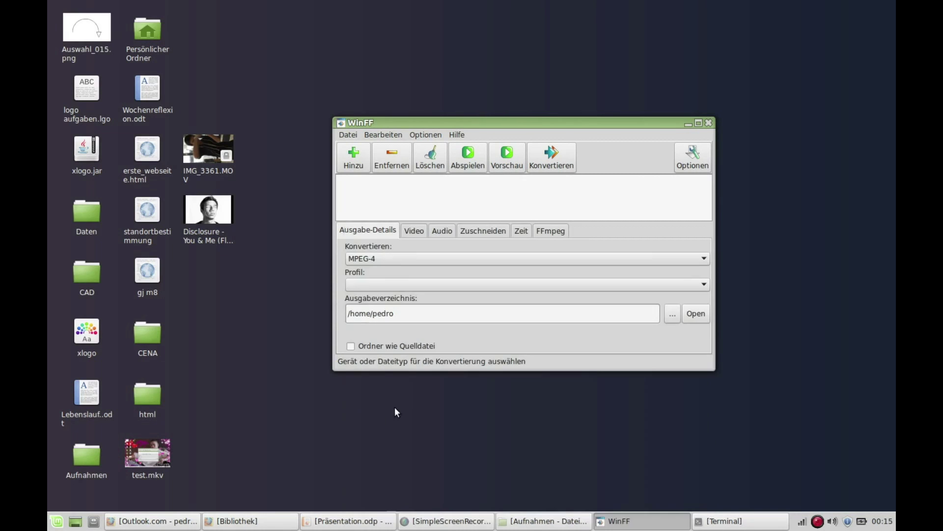
pyautogui.click(405, 285)
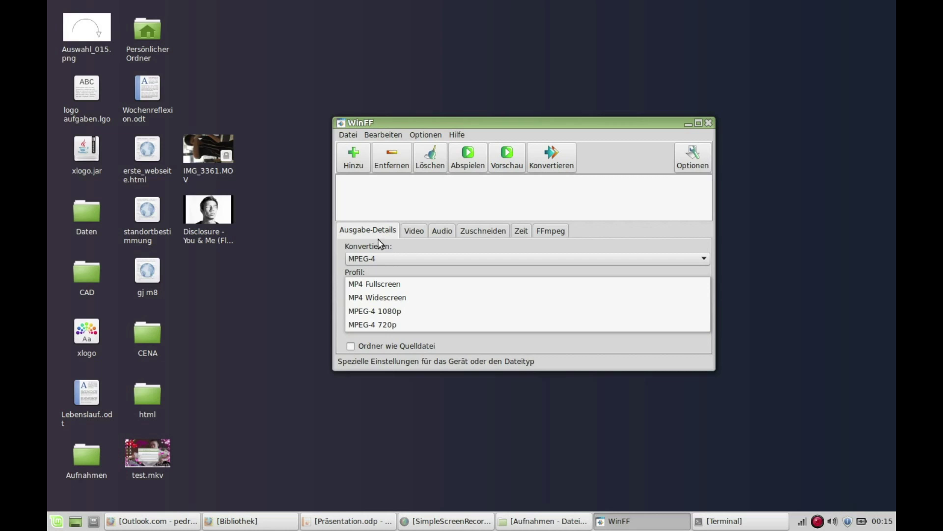
pyautogui.click(394, 255)
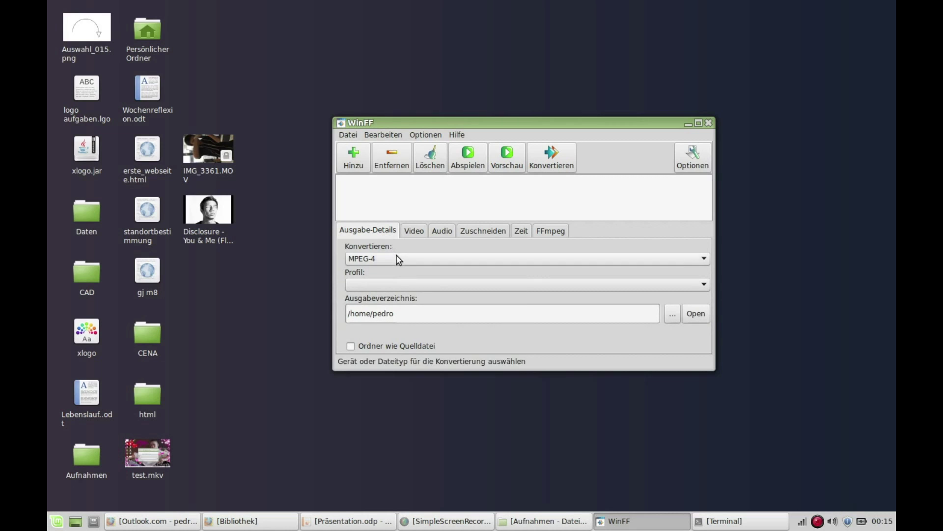
# Step: Review the video, audio, crop and time tabs, then return to Ausgabe-Details
pyautogui.click(416, 233)
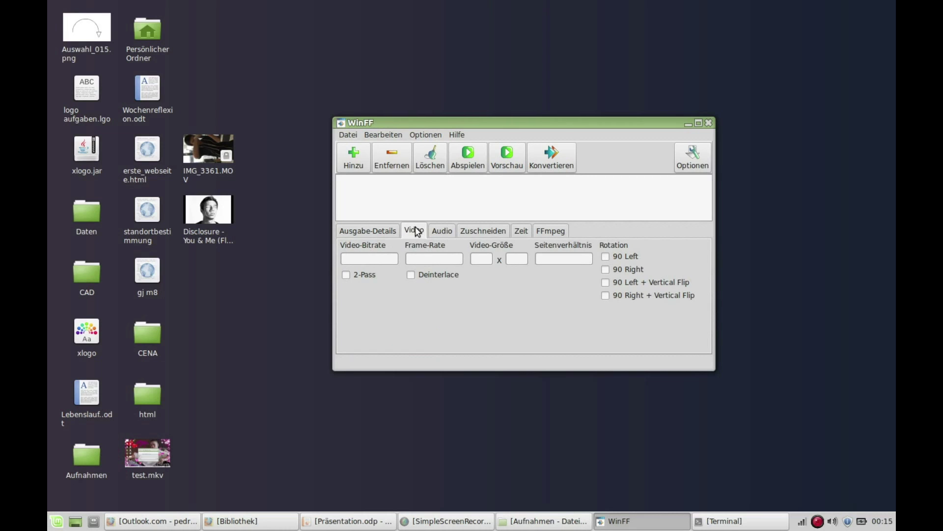
pyautogui.moveTo(369, 258)
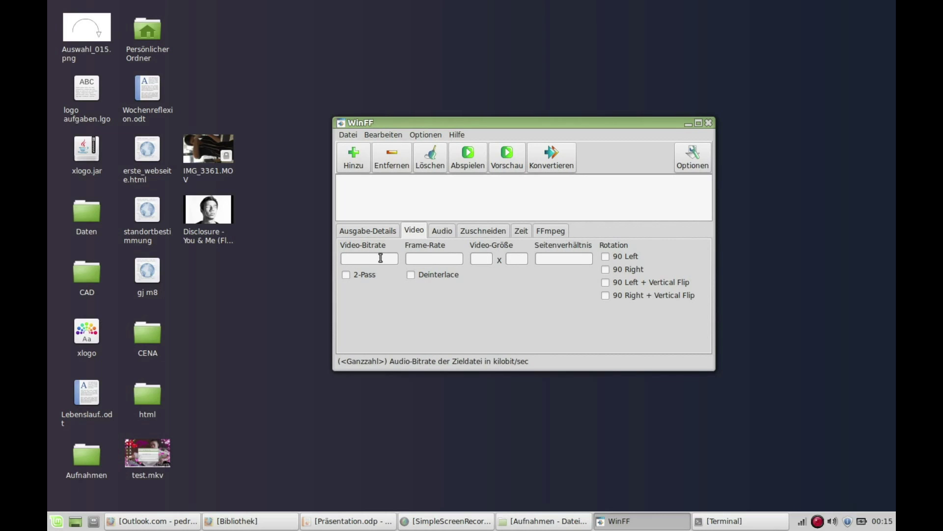
pyautogui.click(393, 261)
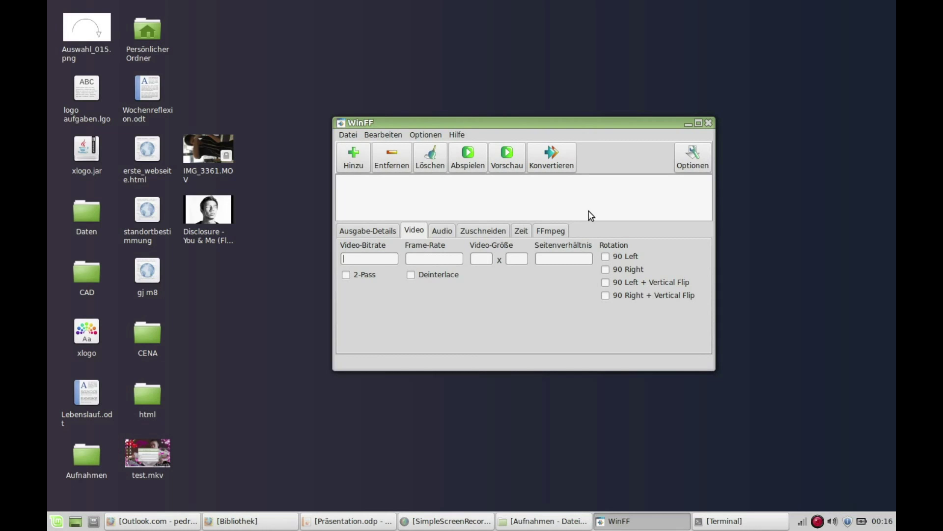
pyautogui.click(442, 230)
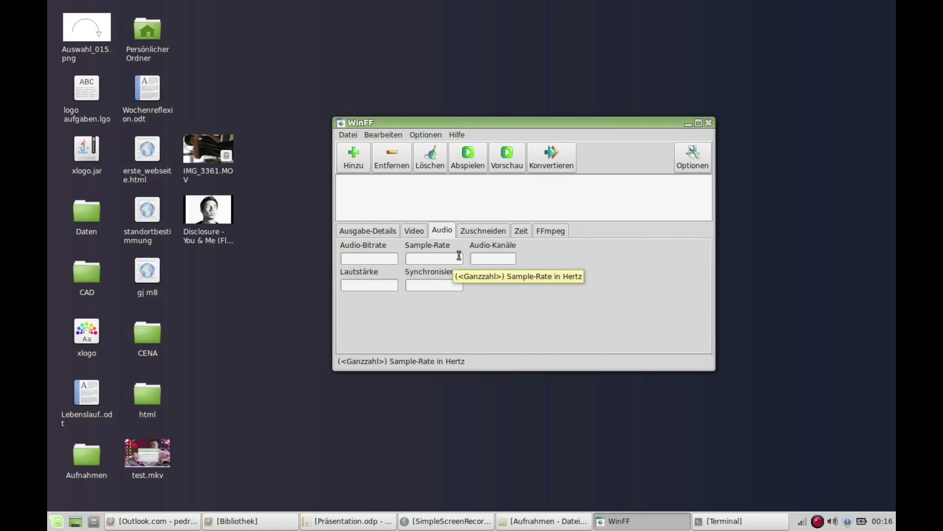
pyautogui.click(486, 231)
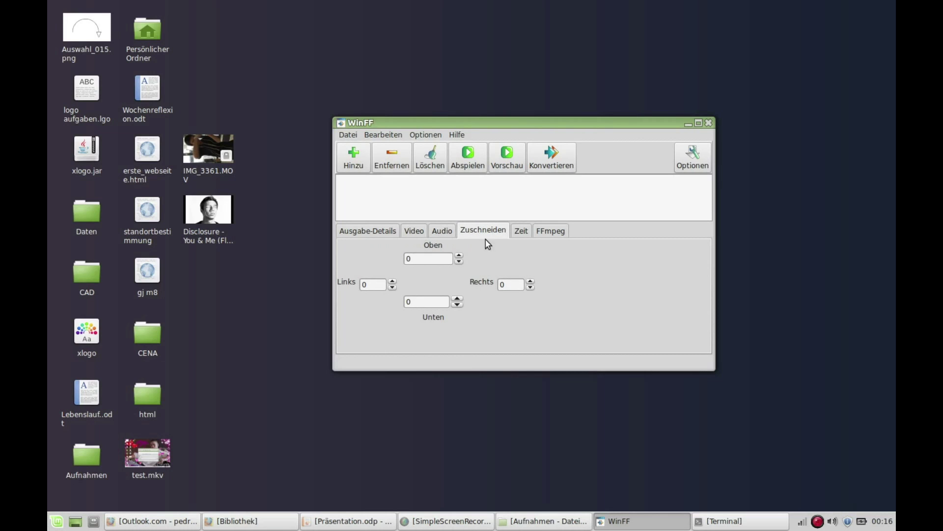
pyautogui.click(523, 232)
pyautogui.click(368, 230)
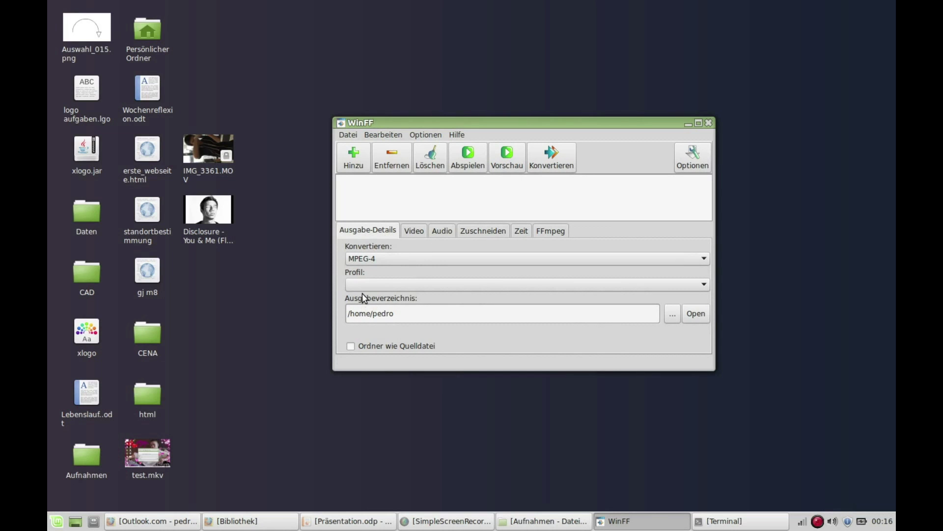
# Step: Browse to Schreibtisch in the output folder chooser, then cancel to keep /home/pedro
pyautogui.click(673, 317)
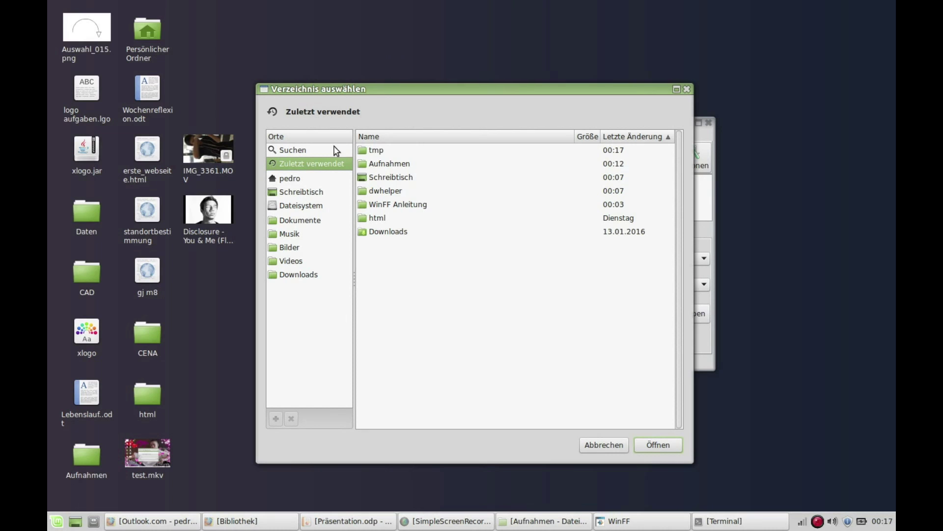
pyautogui.click(318, 196)
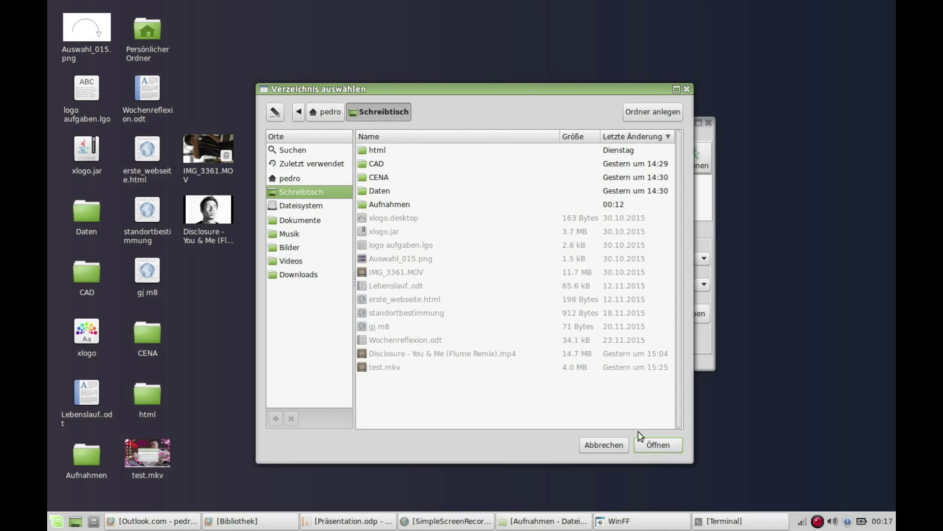
pyautogui.click(605, 445)
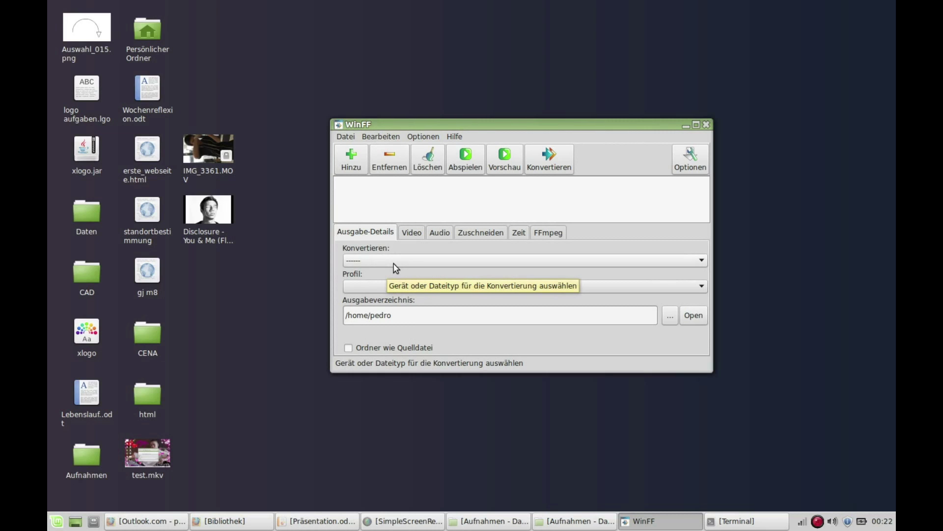
# Step: Pick Audio in the Konvertieren list and MP3 in the Profil list
pyautogui.click(381, 262)
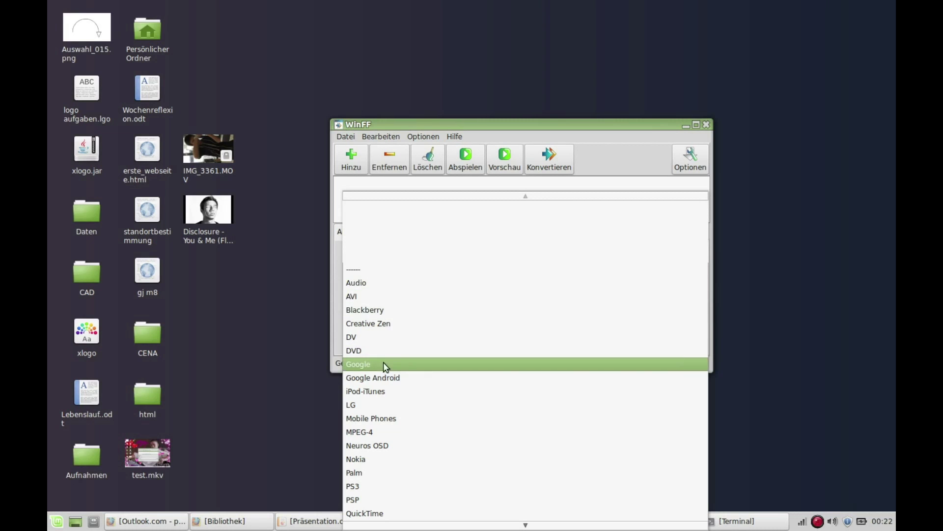
pyautogui.click(371, 282)
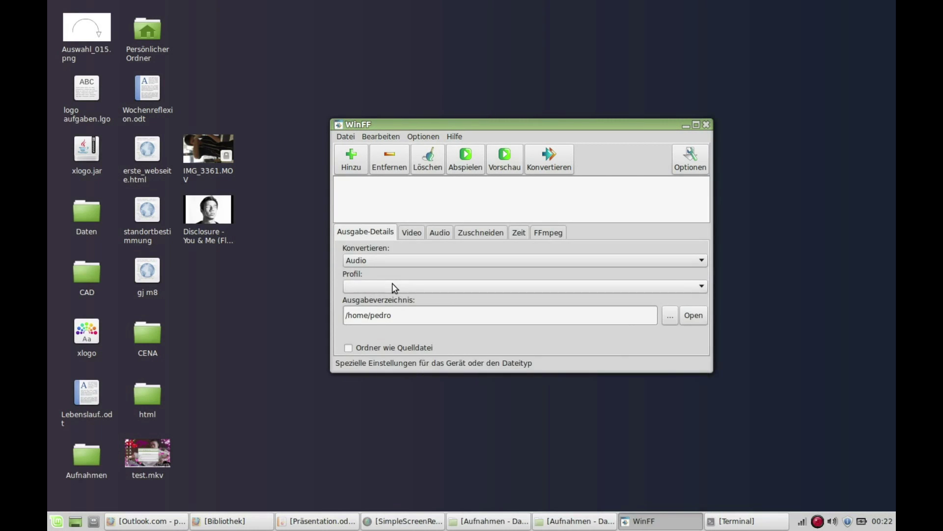
pyautogui.click(370, 314)
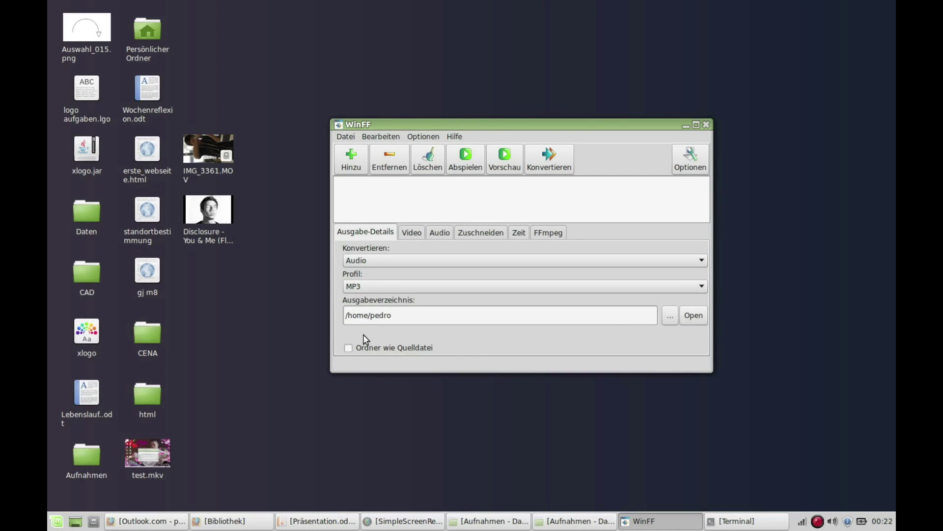
# Step: Add 'Disclosure - You & Me (Flume Remix).mp4' from the desktop to the file list
pyautogui.click(353, 169)
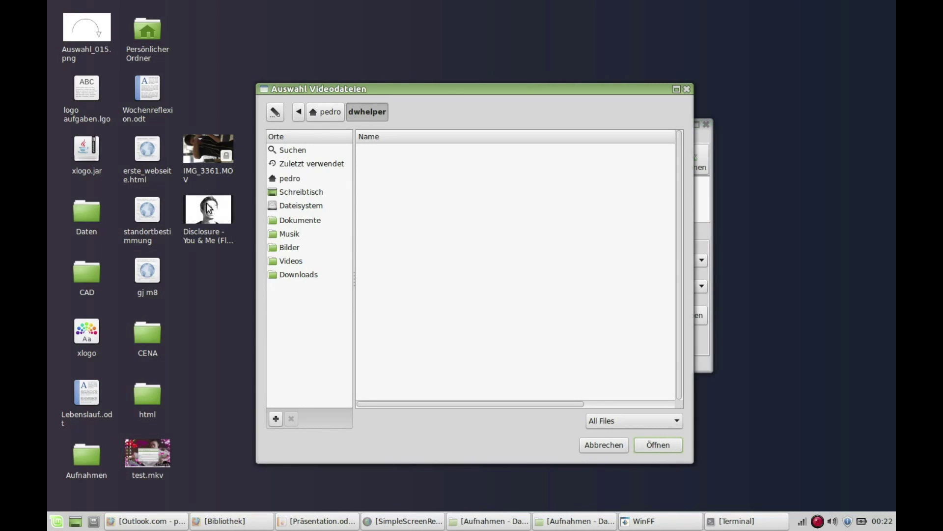
pyautogui.click(295, 178)
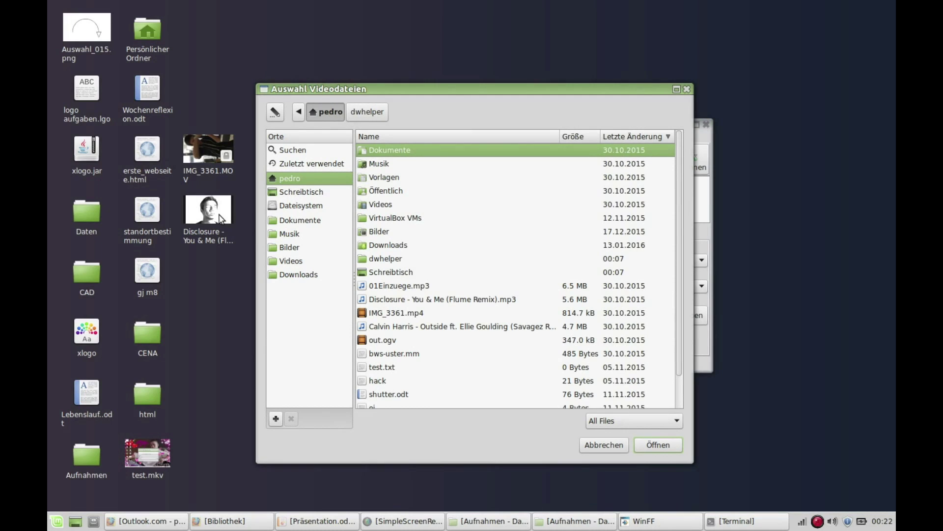
pyautogui.click(333, 192)
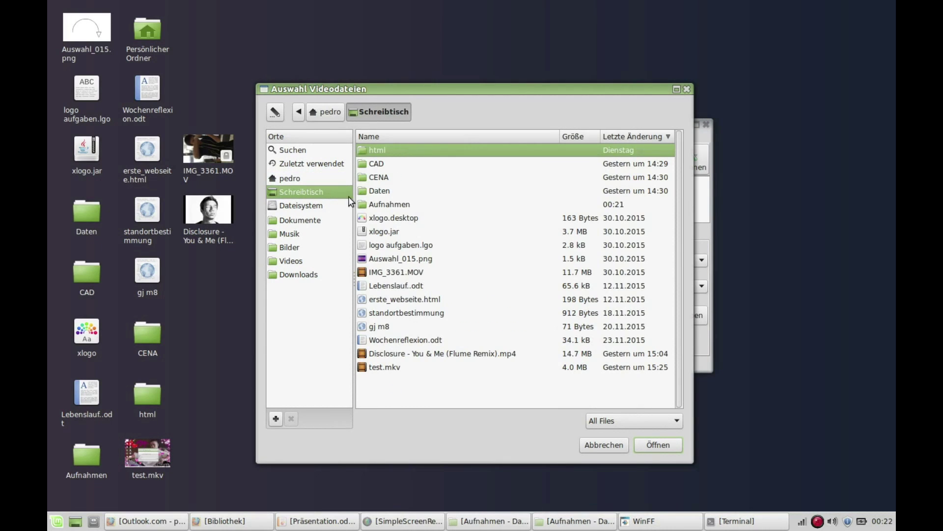
pyautogui.click(411, 273)
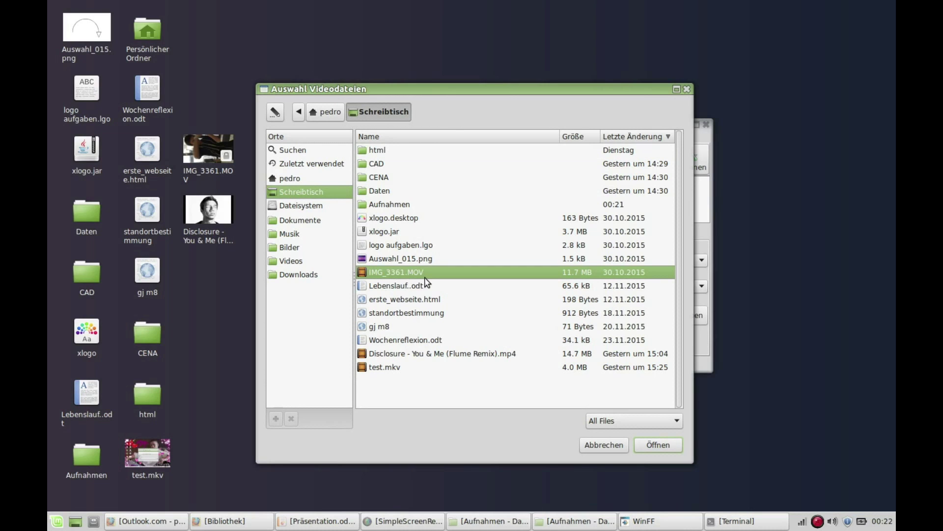
pyautogui.click(630, 137)
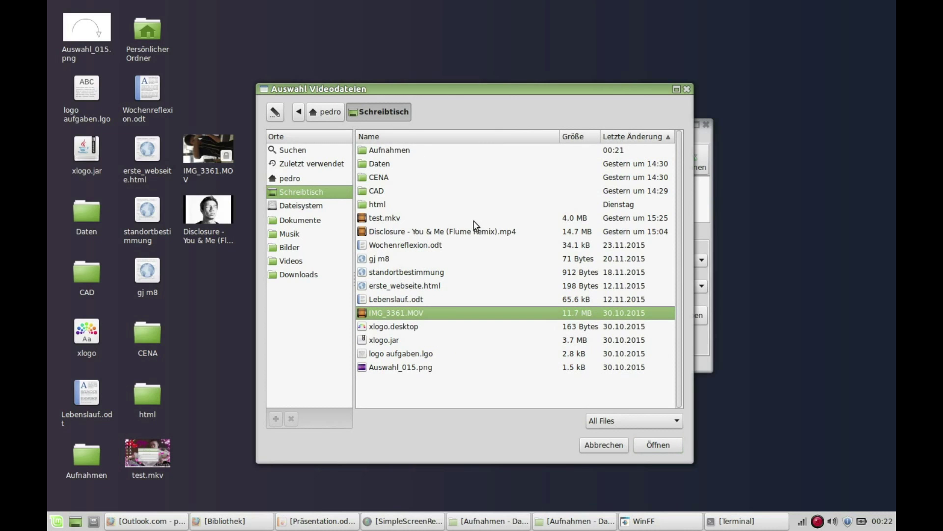
pyautogui.doubleClick(422, 231)
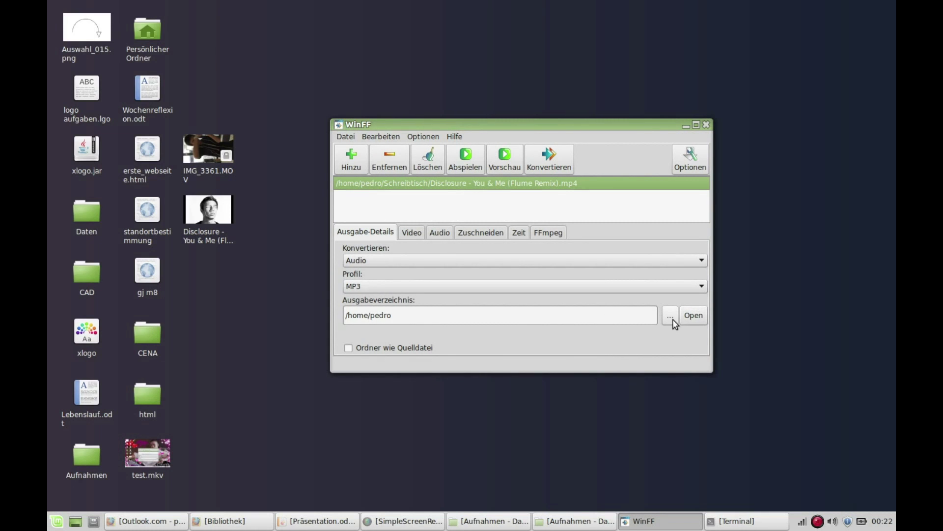
# Step: Set the output folder to /home/pedro/Schreibtisch, dismissing the access violation error
pyautogui.click(669, 316)
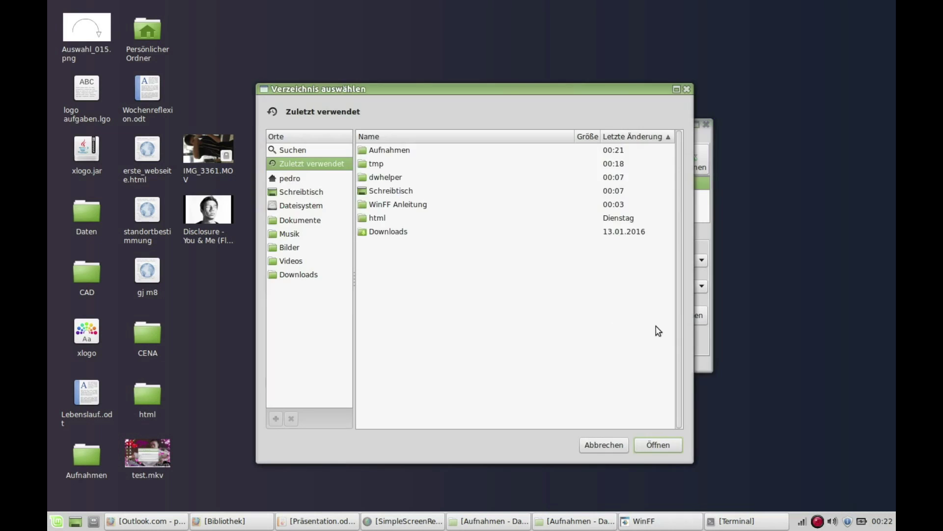
pyautogui.click(328, 180)
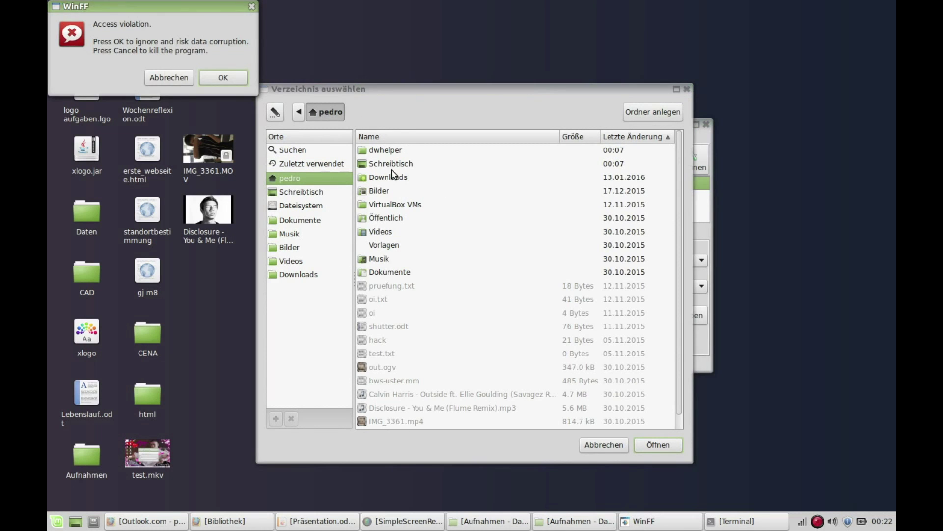
pyautogui.click(227, 74)
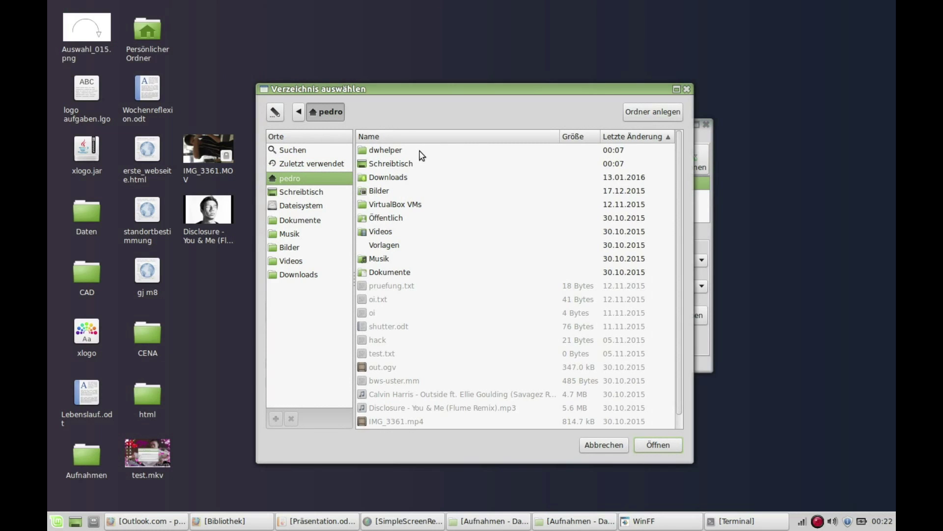
pyautogui.doubleClick(416, 164)
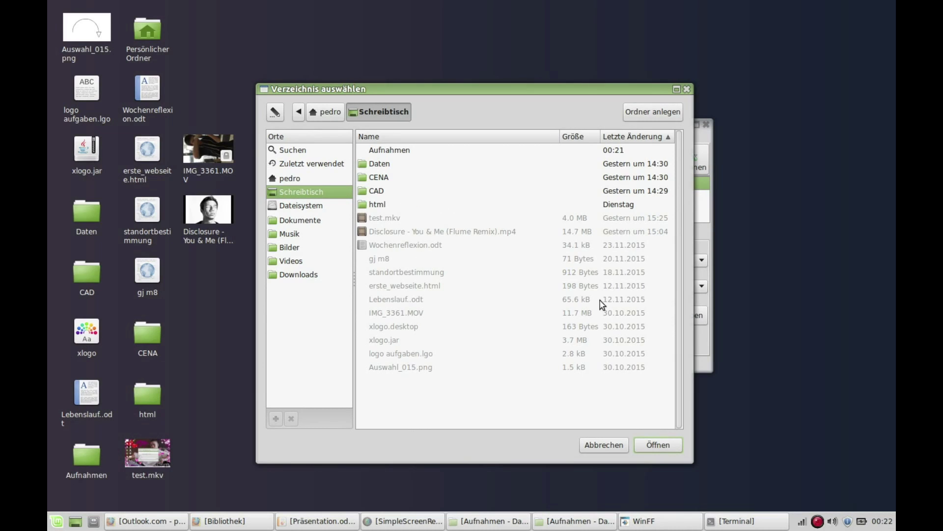
pyautogui.click(658, 445)
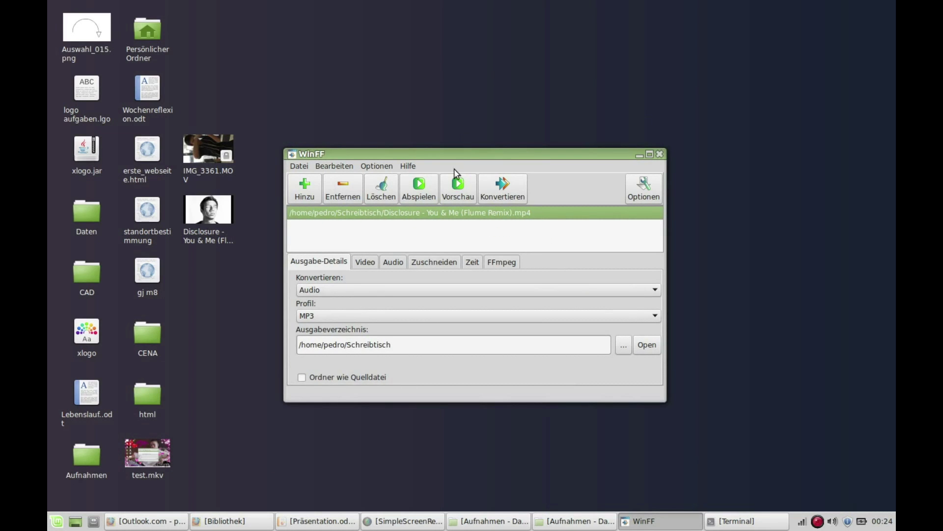
pyautogui.moveTo(461, 154); pyautogui.dragTo(479, 132)
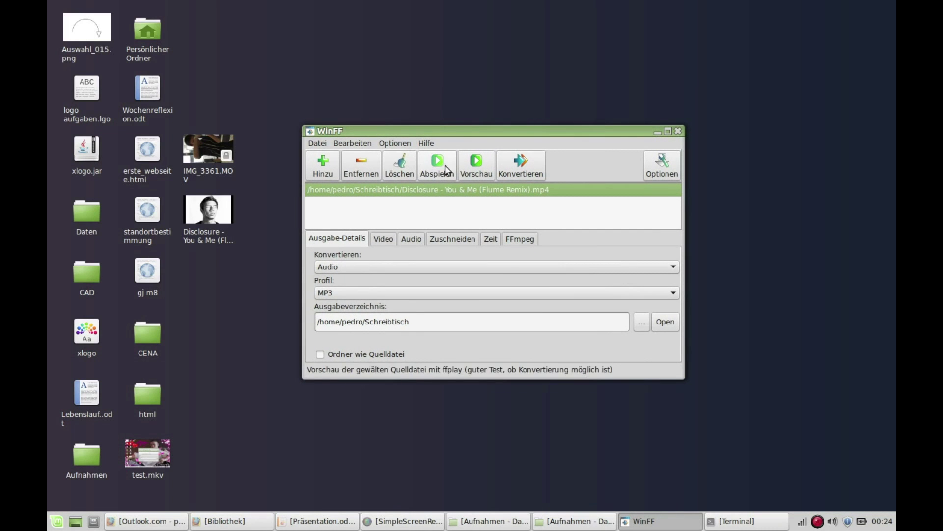
# Step: Convert the Disclosure mp4 to MP3 and close the finished conversion log
pyautogui.click(528, 169)
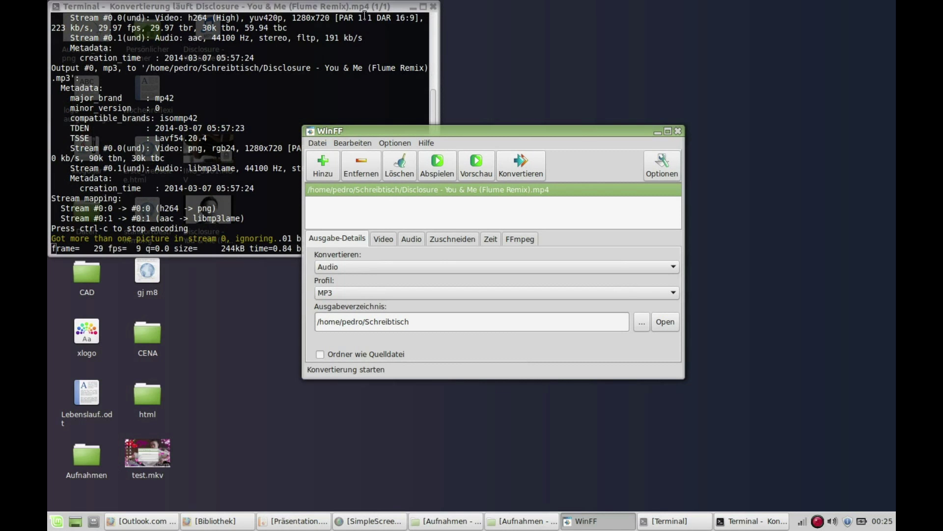
pyautogui.moveTo(362, 9); pyautogui.dragTo(363, 18)
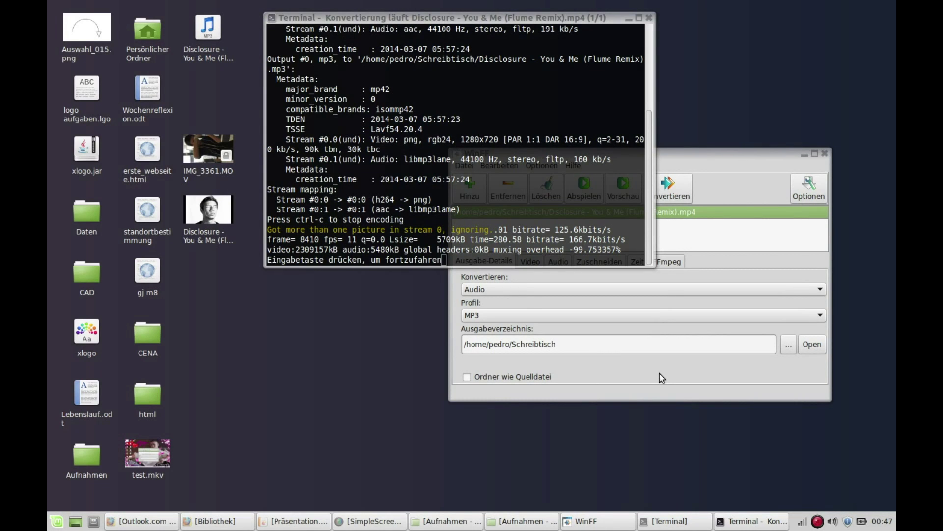
pyautogui.press('Return')
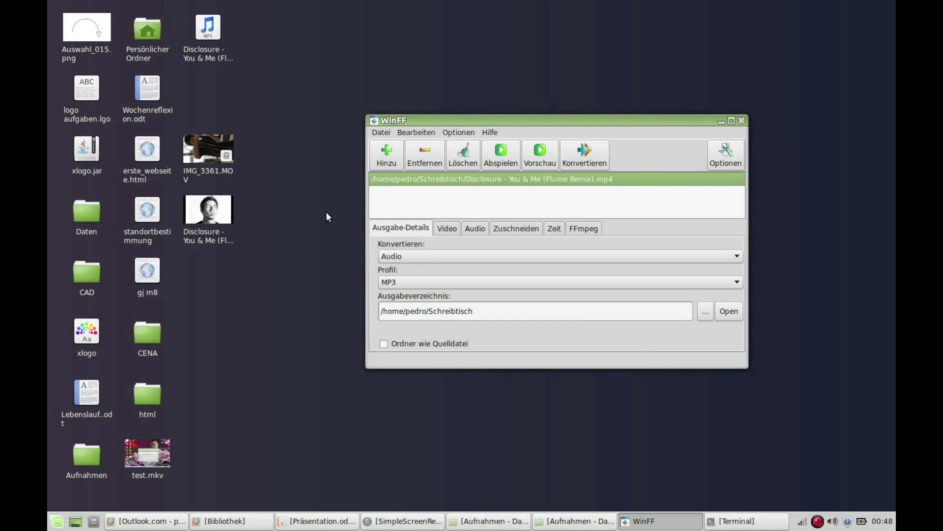
pyautogui.doubleClick(214, 148)
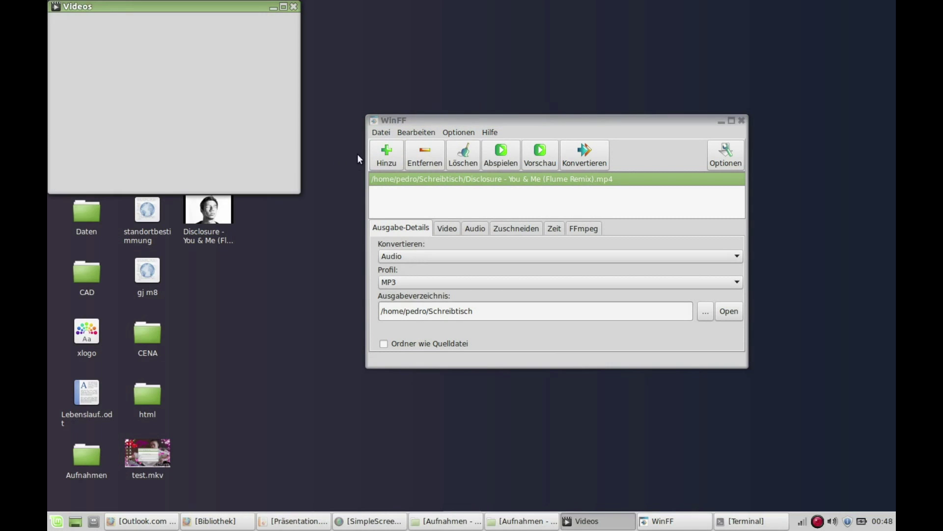
pyautogui.click(293, 7)
pyautogui.click(256, 120)
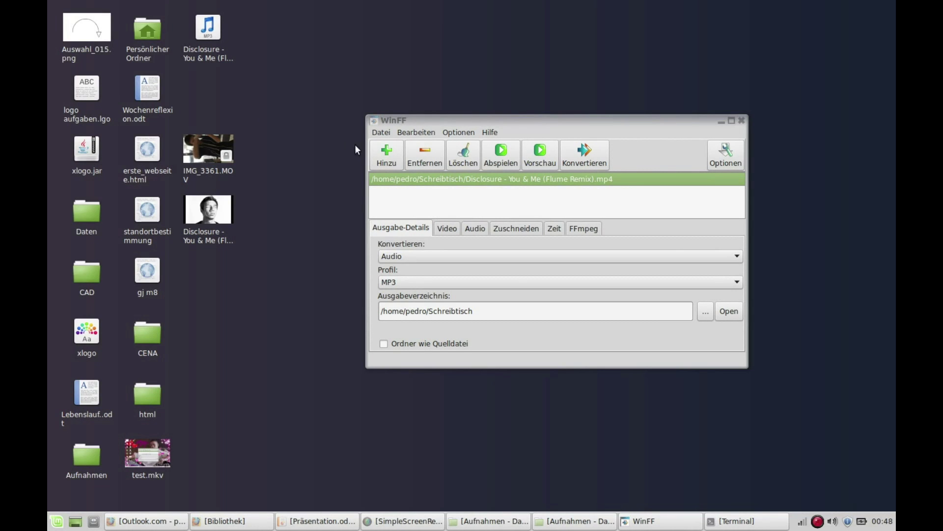
pyautogui.click(437, 188)
pyautogui.moveTo(477, 120); pyautogui.dragTo(439, 119)
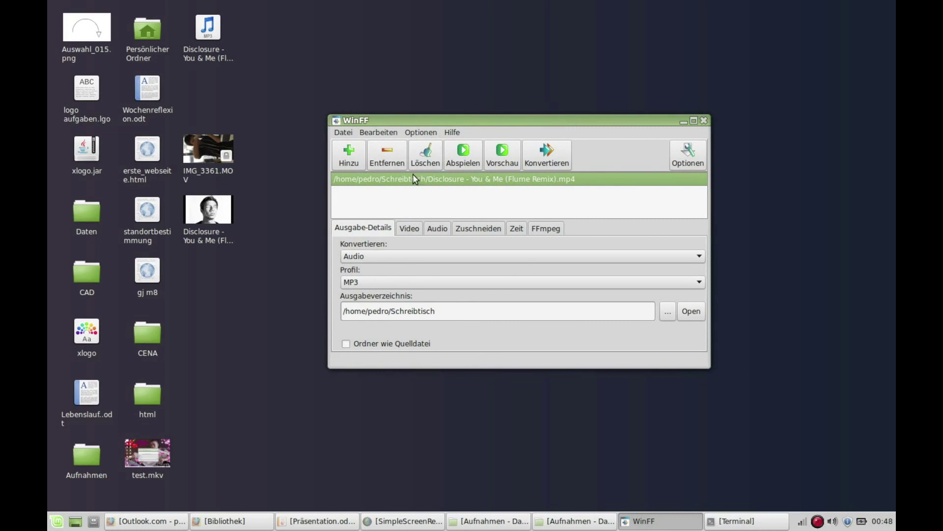
# Step: Remove the Disclosure mp4 from the list and select MPEG-4 with the MPEG-4 720p profile
pyautogui.click(394, 157)
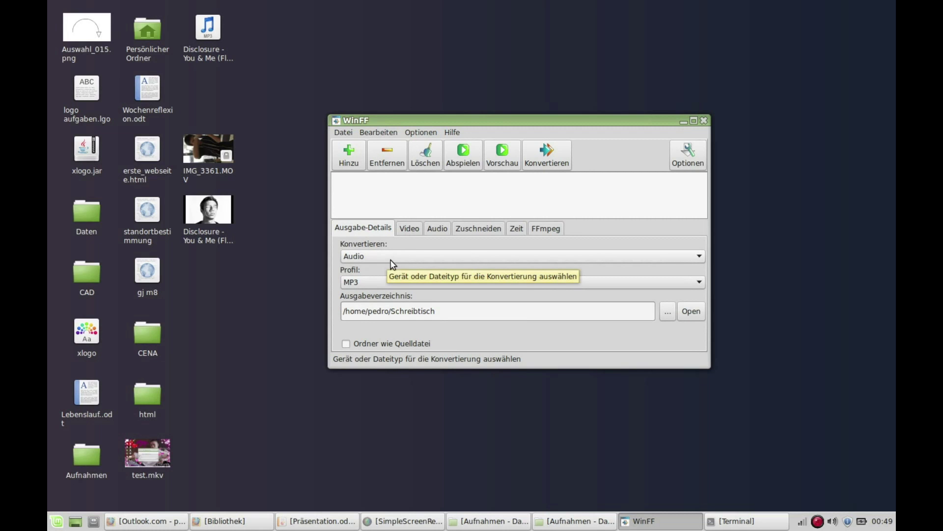
pyautogui.click(393, 265)
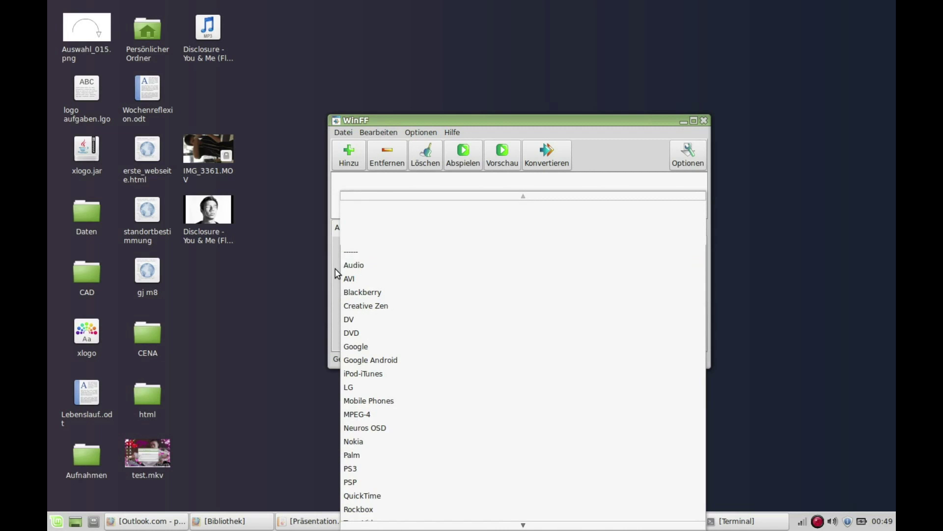
pyautogui.click(351, 270)
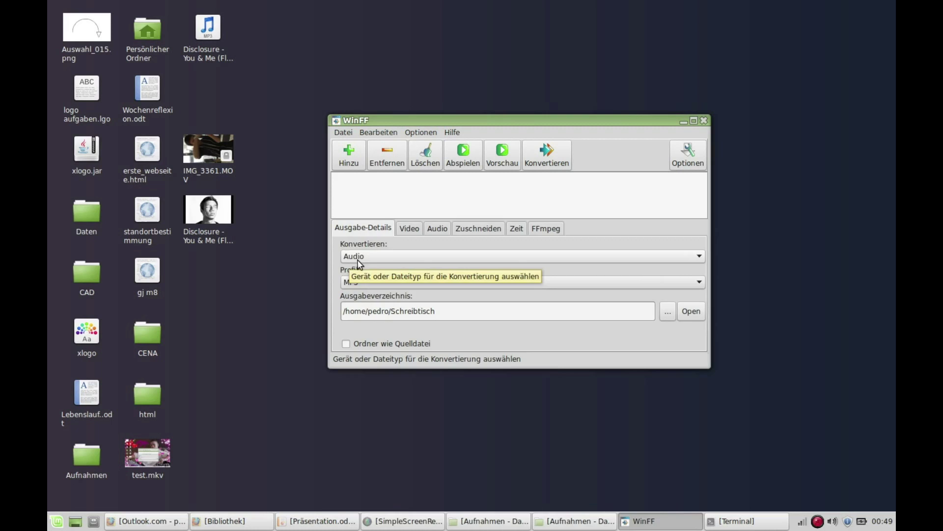
pyautogui.click(355, 257)
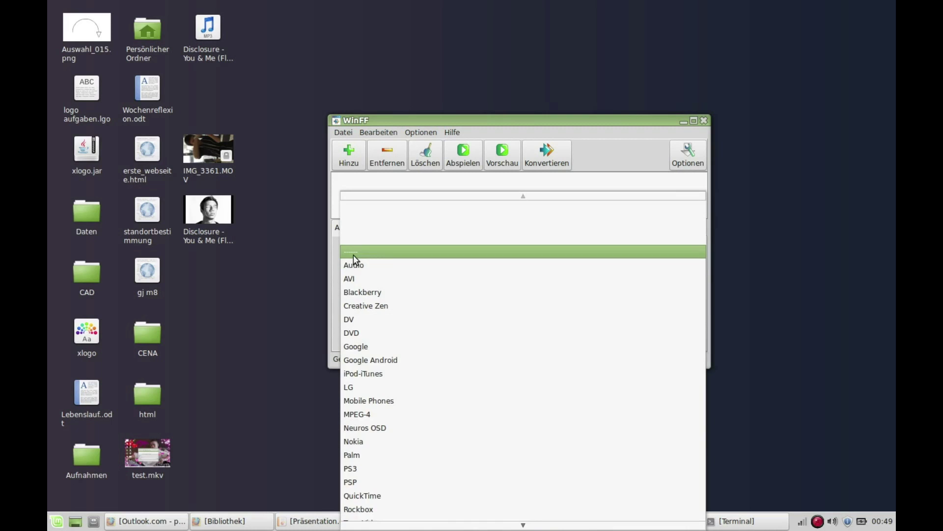
pyautogui.click(392, 414)
pyautogui.click(412, 281)
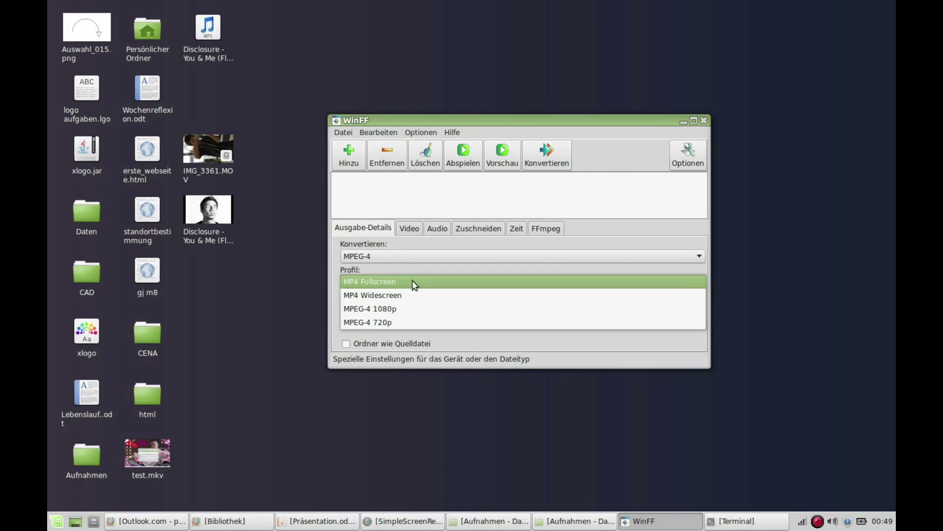
pyautogui.click(406, 321)
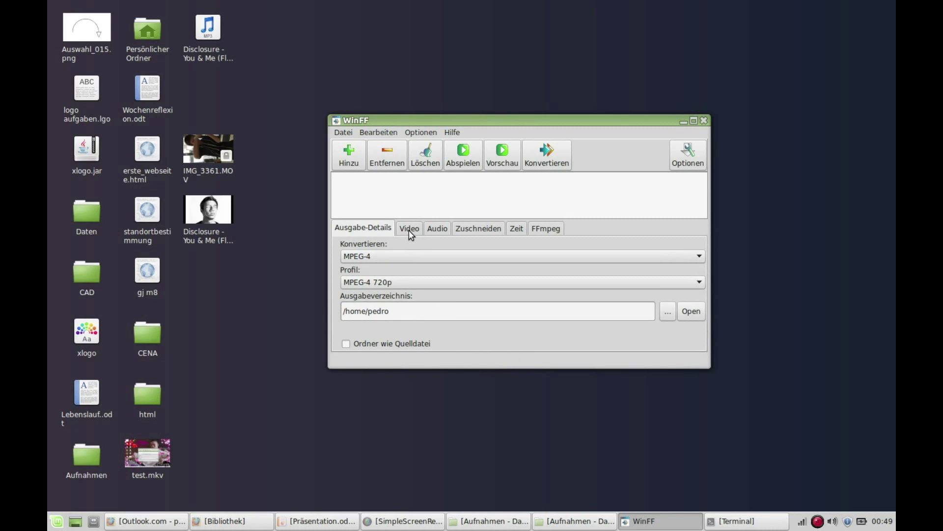
# Step: Add IMG_3361.MOV to the conversion list and rotate its output video 90° left
pyautogui.click(351, 157)
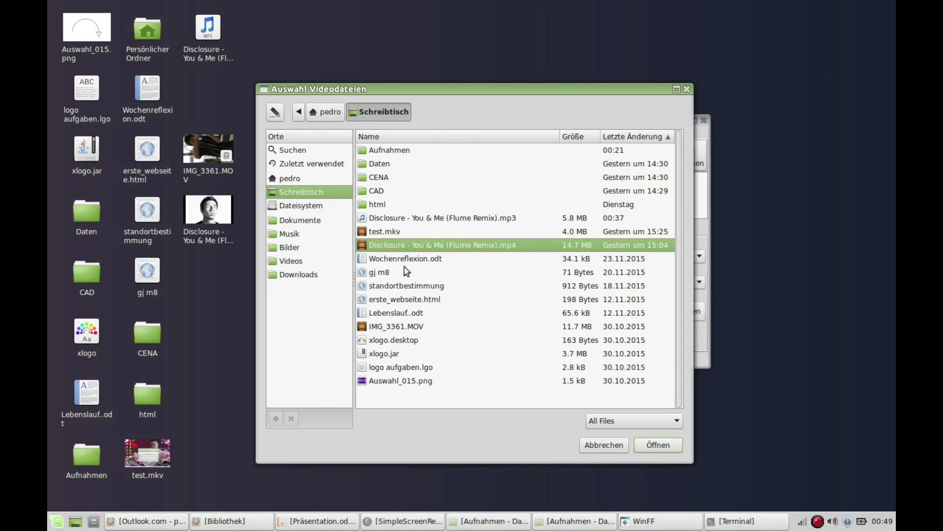
pyautogui.doubleClick(403, 327)
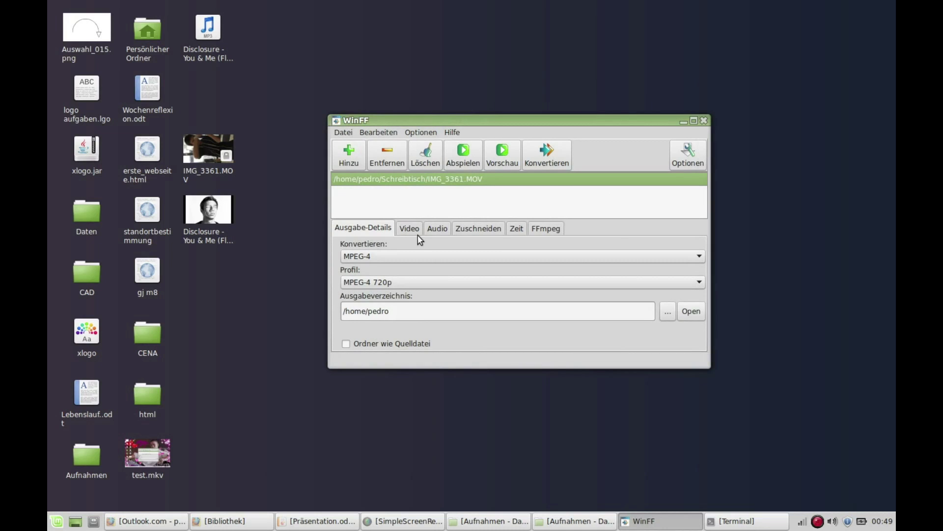
pyautogui.click(416, 228)
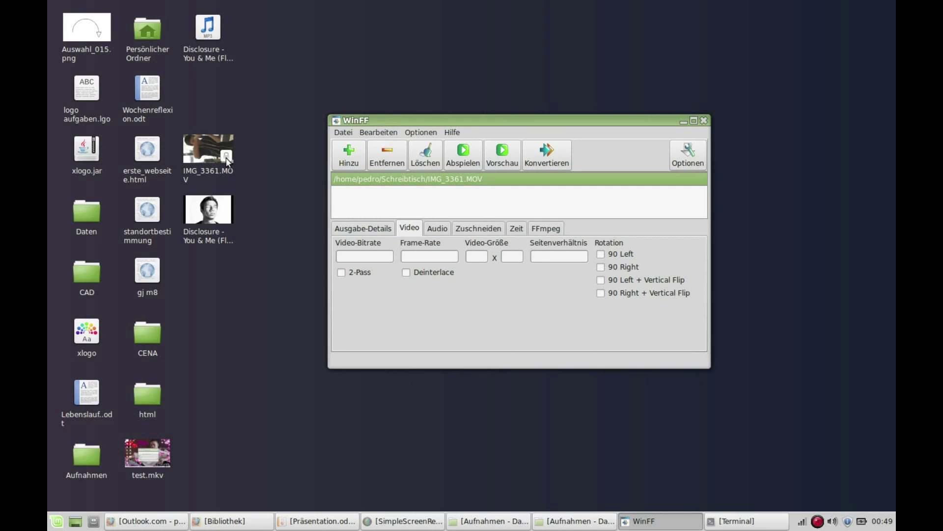
pyautogui.click(601, 256)
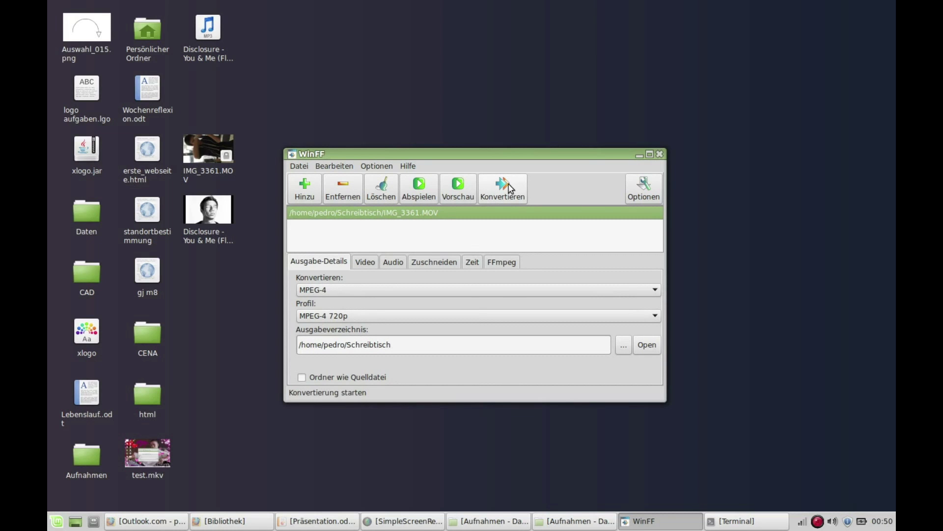
# Step: Start converting IMG_3361.MOV and move the conversion log to the screen centre
pyautogui.click(511, 198)
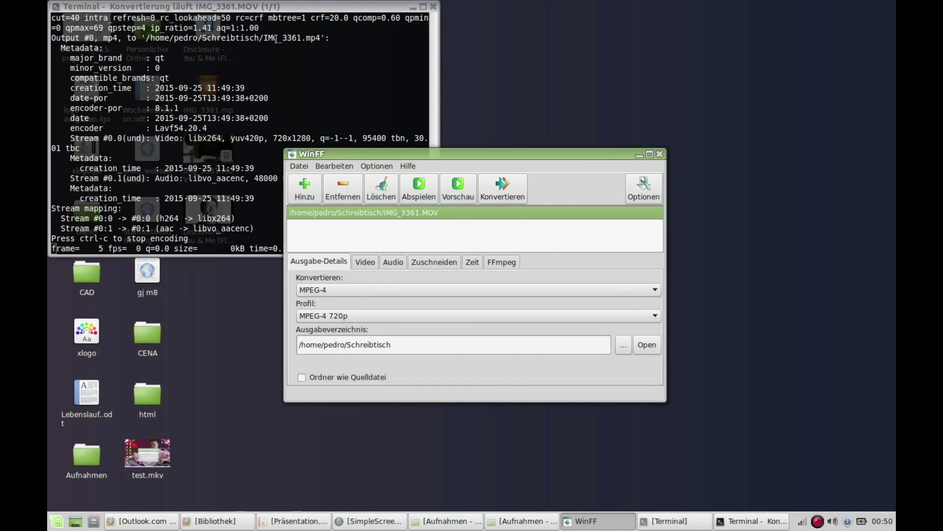
pyautogui.click(299, 5)
pyautogui.moveTo(300, 5); pyautogui.dragTo(454, 32)
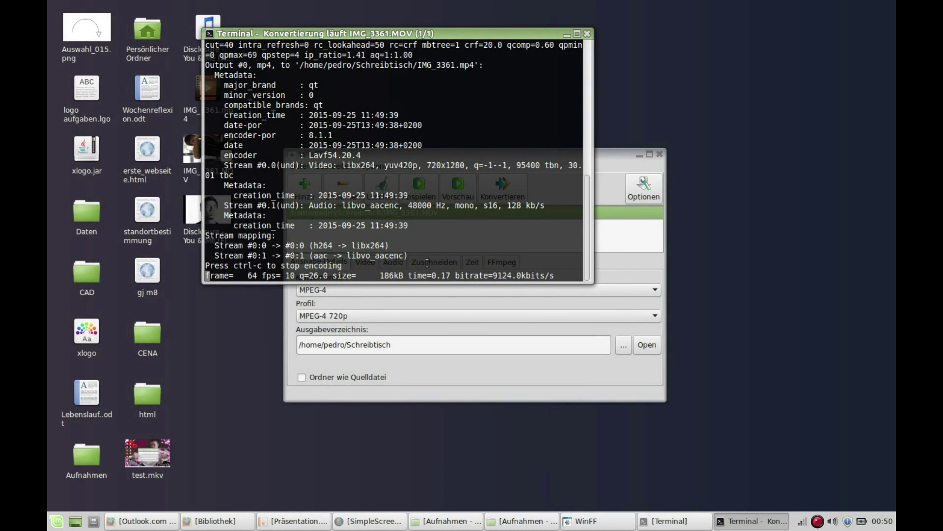
# Step: Shift the WinFF window aside, then close the finished conversion log
pyautogui.click(609, 155)
pyautogui.moveTo(462, 154); pyautogui.dragTo(592, 172)
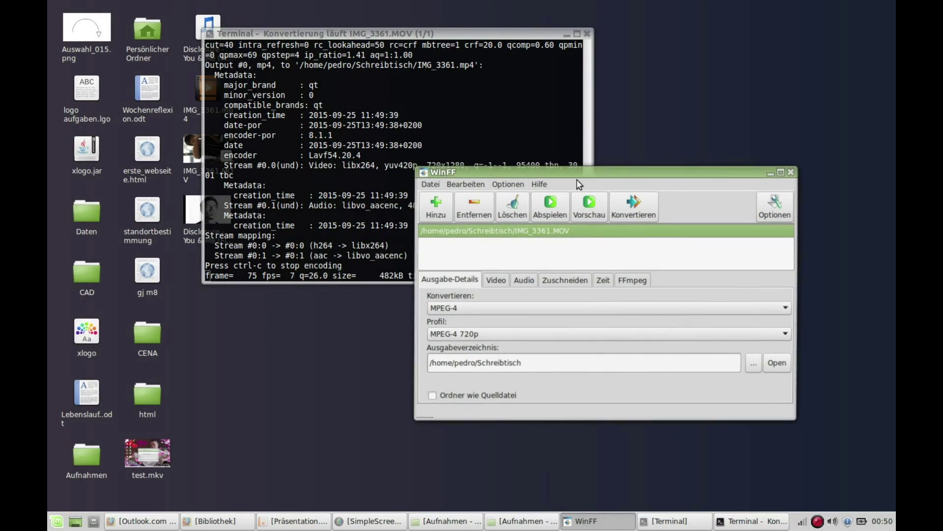
pyautogui.click(390, 237)
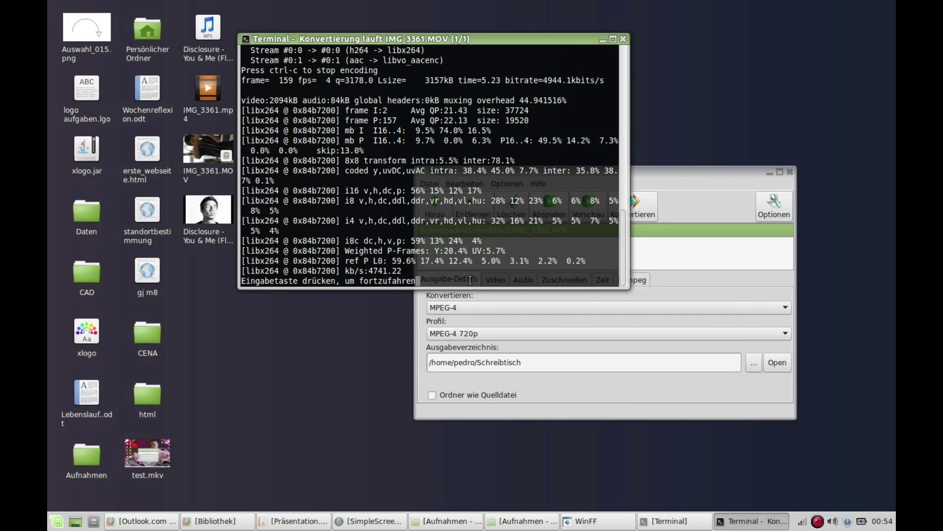
pyautogui.press('Return')
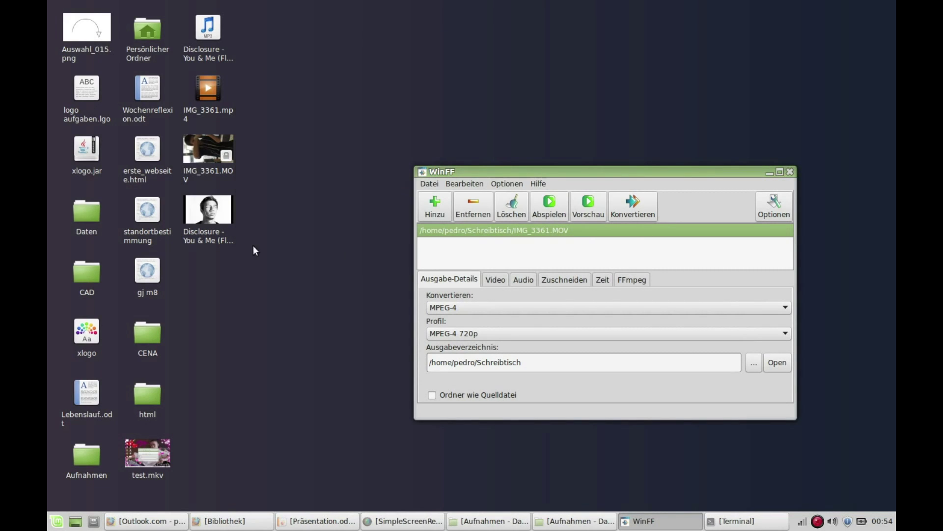
pyautogui.doubleClick(216, 88)
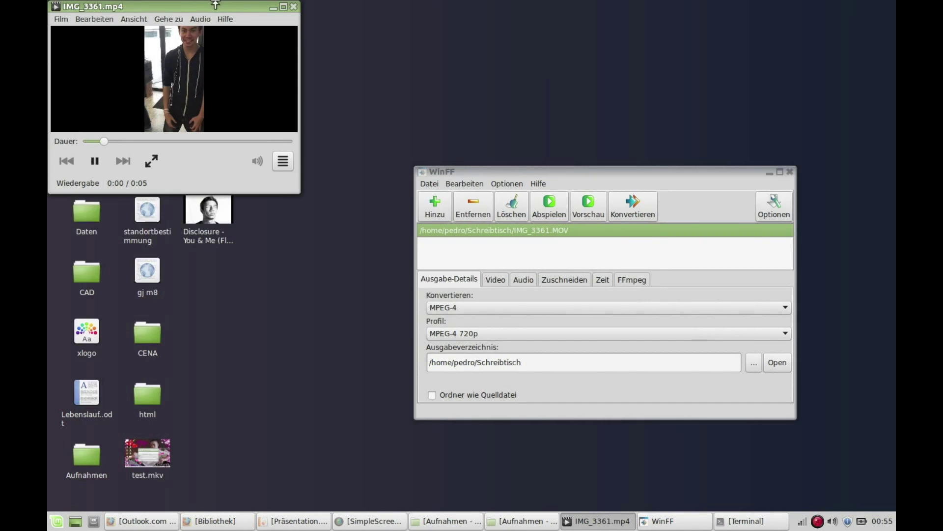
pyautogui.moveTo(298, 4); pyautogui.dragTo(476, 26)
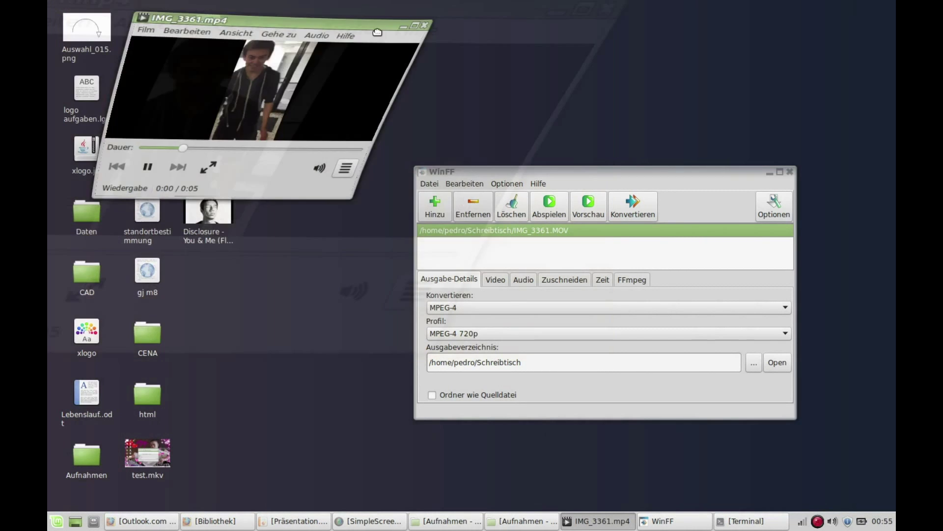
pyautogui.click(468, 34)
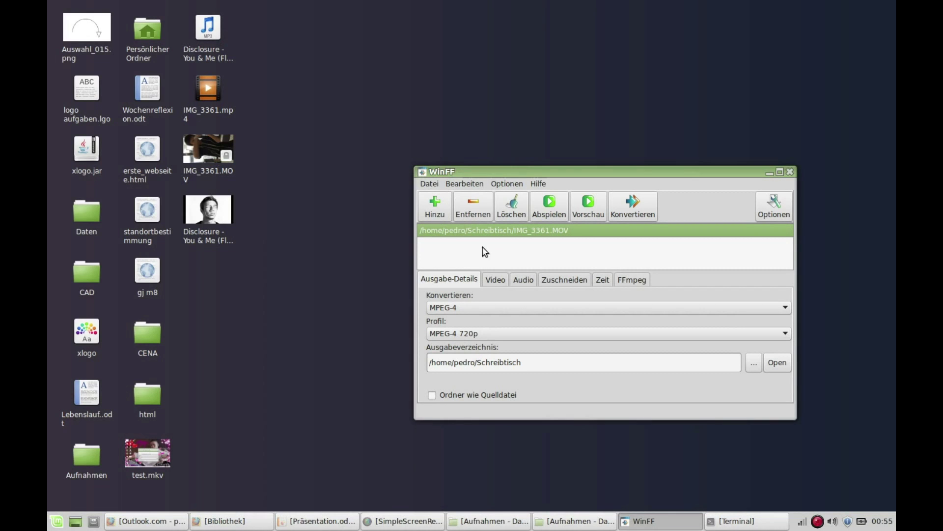
pyautogui.click(487, 279)
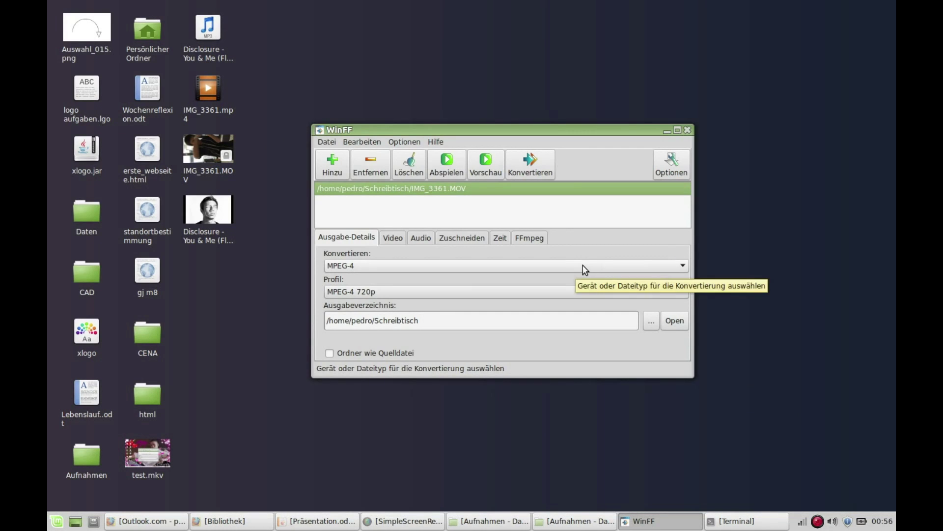